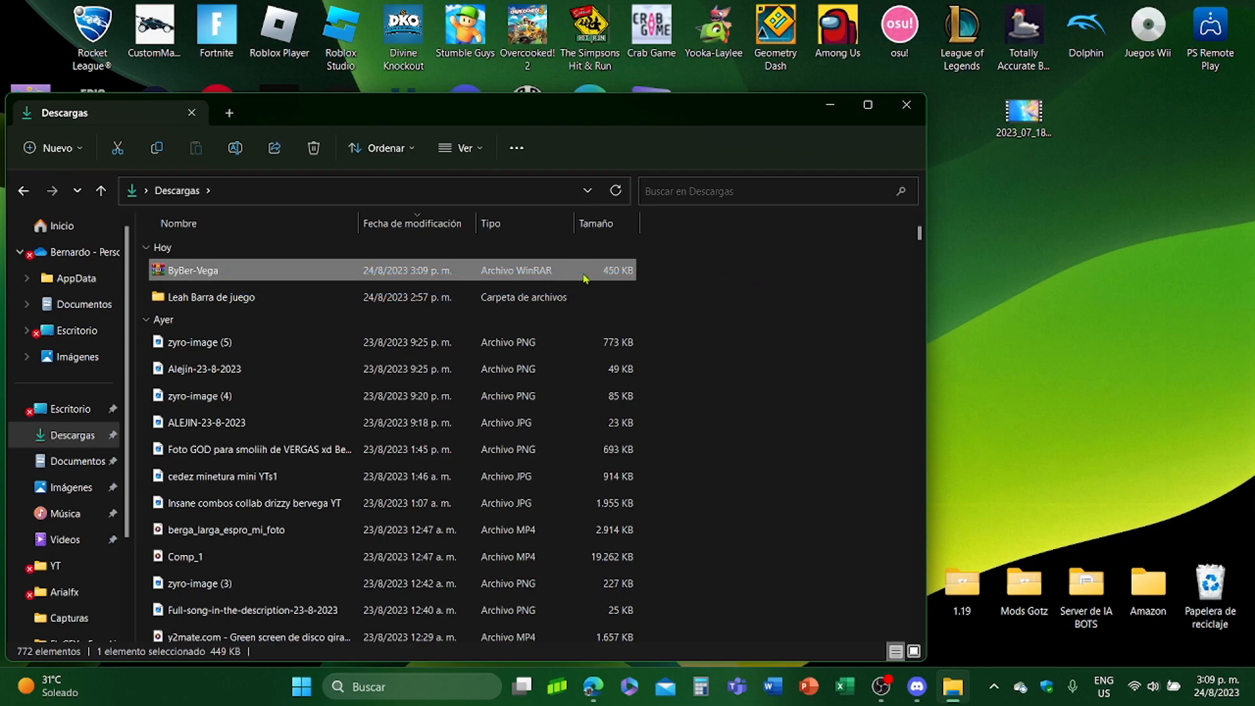
- Close the Descargas folder window and start extracting the ByBer-Vega archive directly onto the desktop with WinRAR
click(907, 104)
right_click(711, 275)
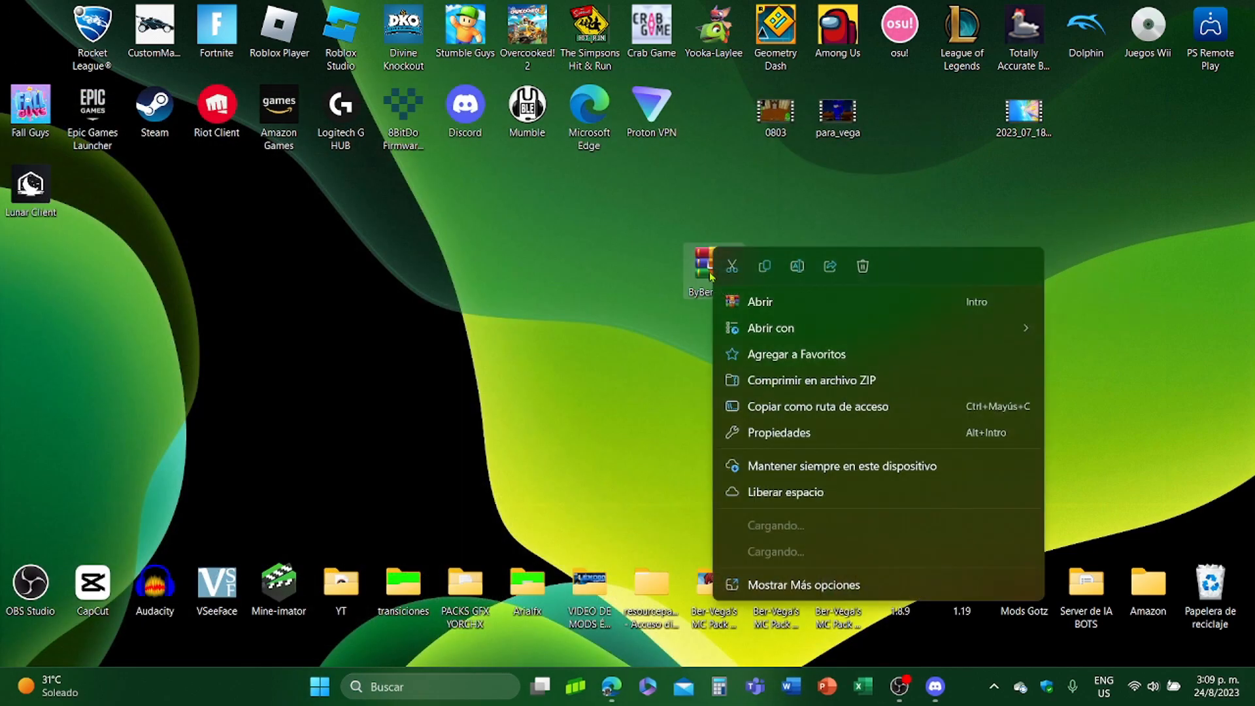
mouse_move(767, 585)
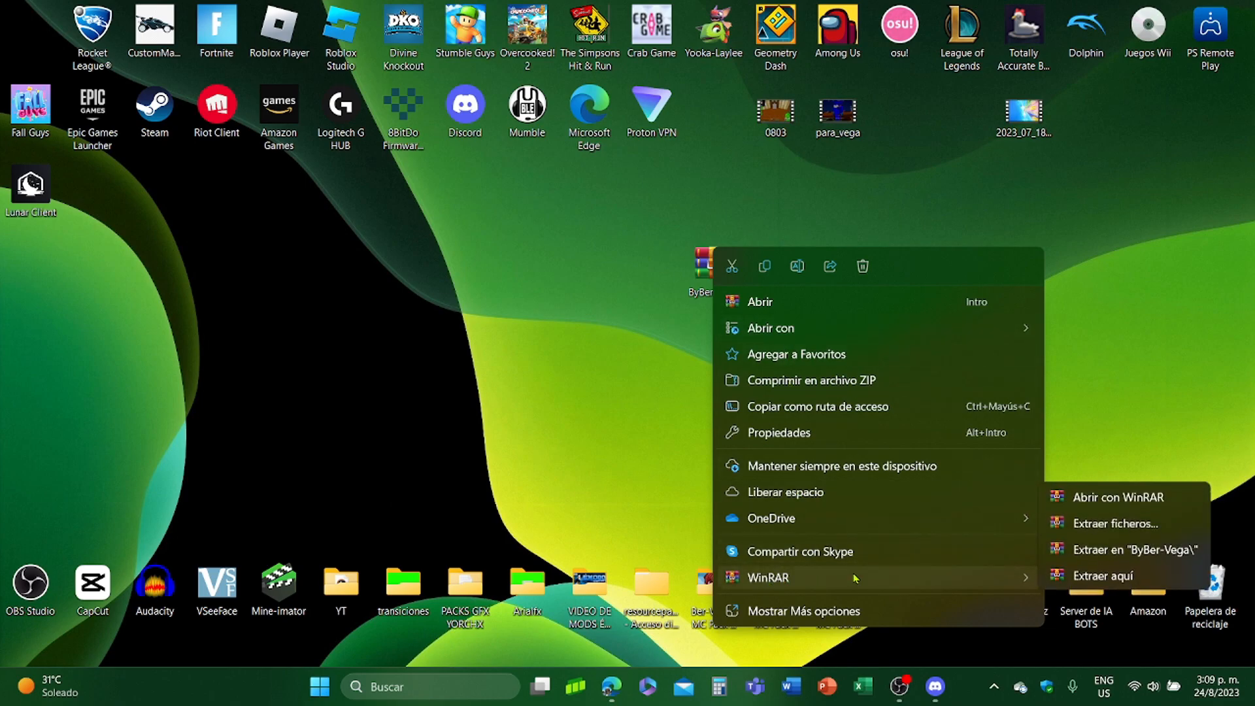
click(1109, 577)
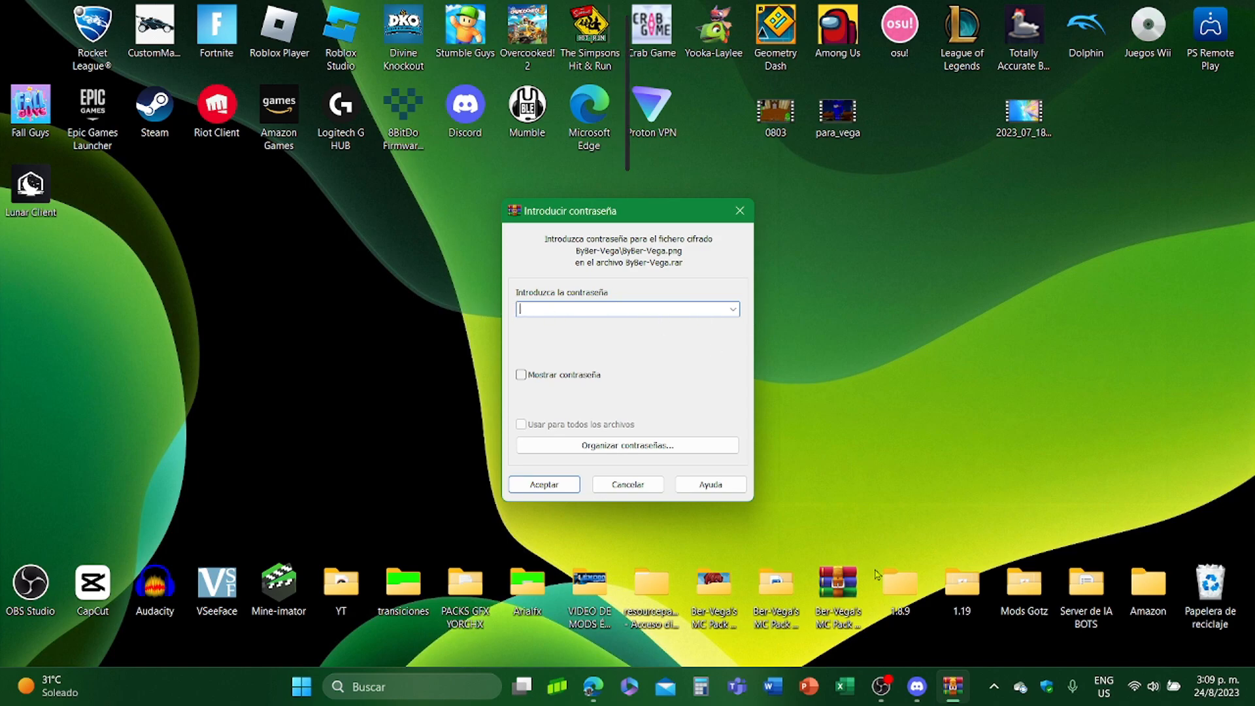
- Switch to Discord to view the community's invitation channel, check the MediaFire download page in Edge, and return to the desktop
mouse_move(918, 686)
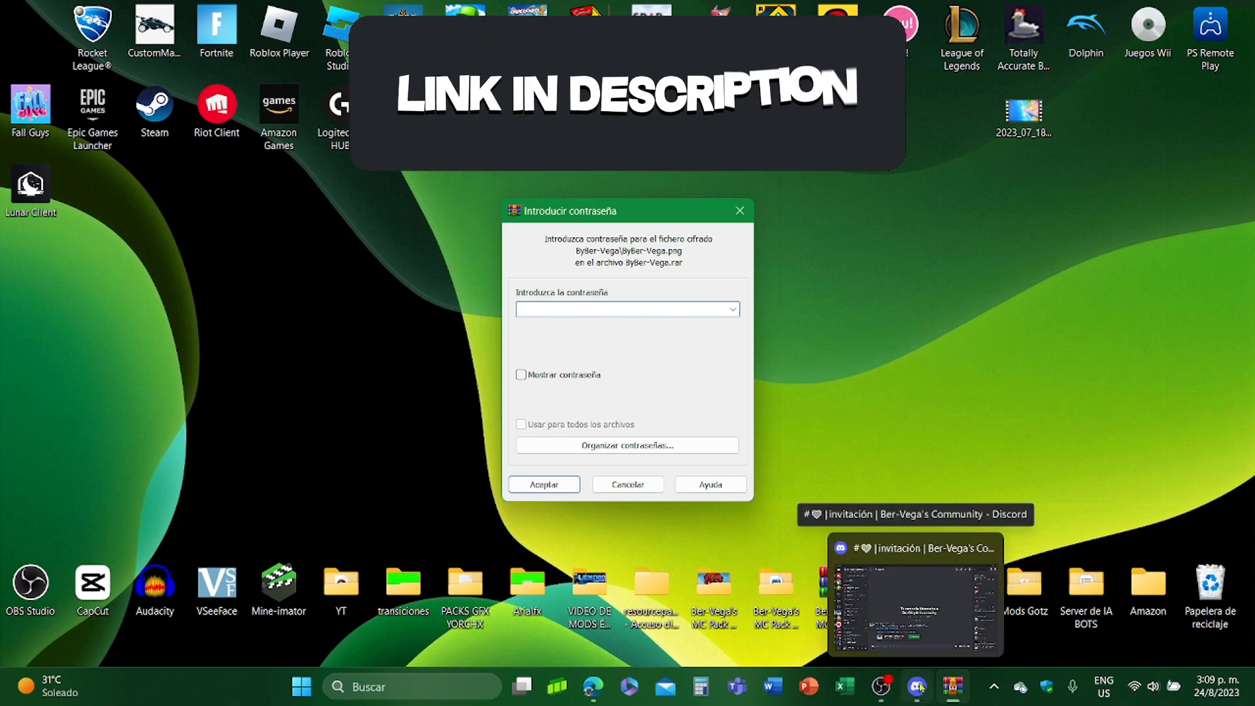
click(917, 687)
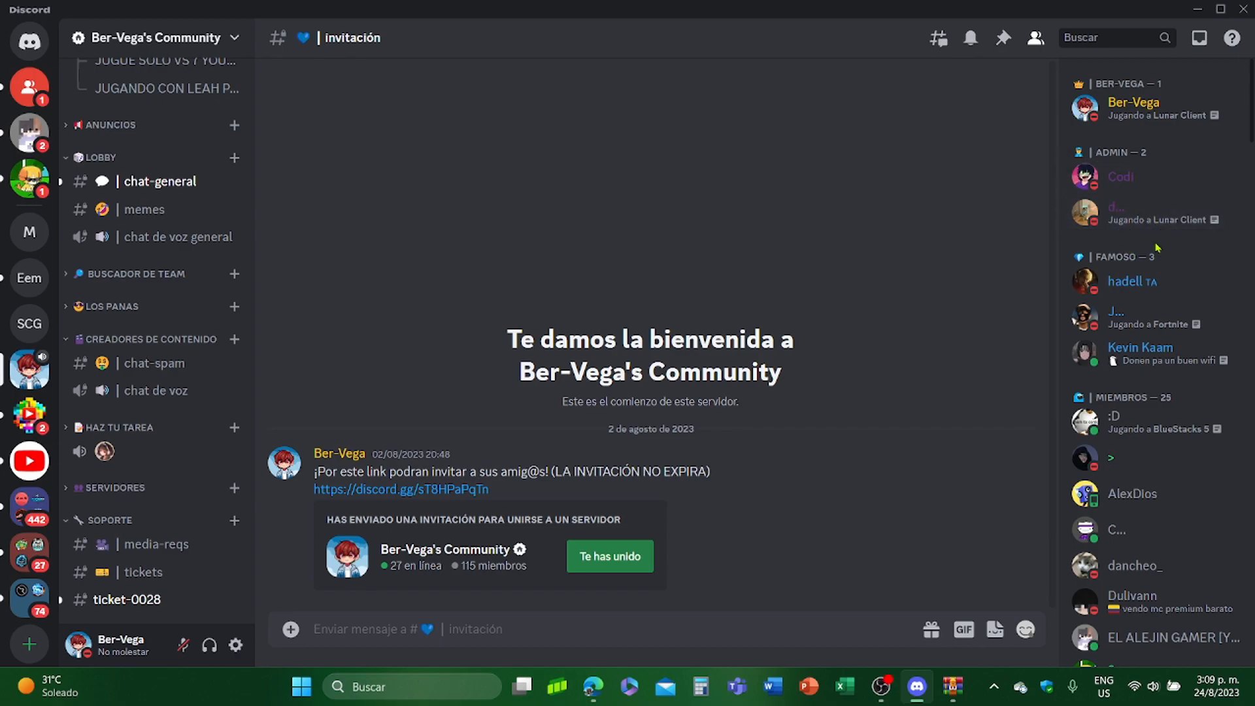
click(593, 694)
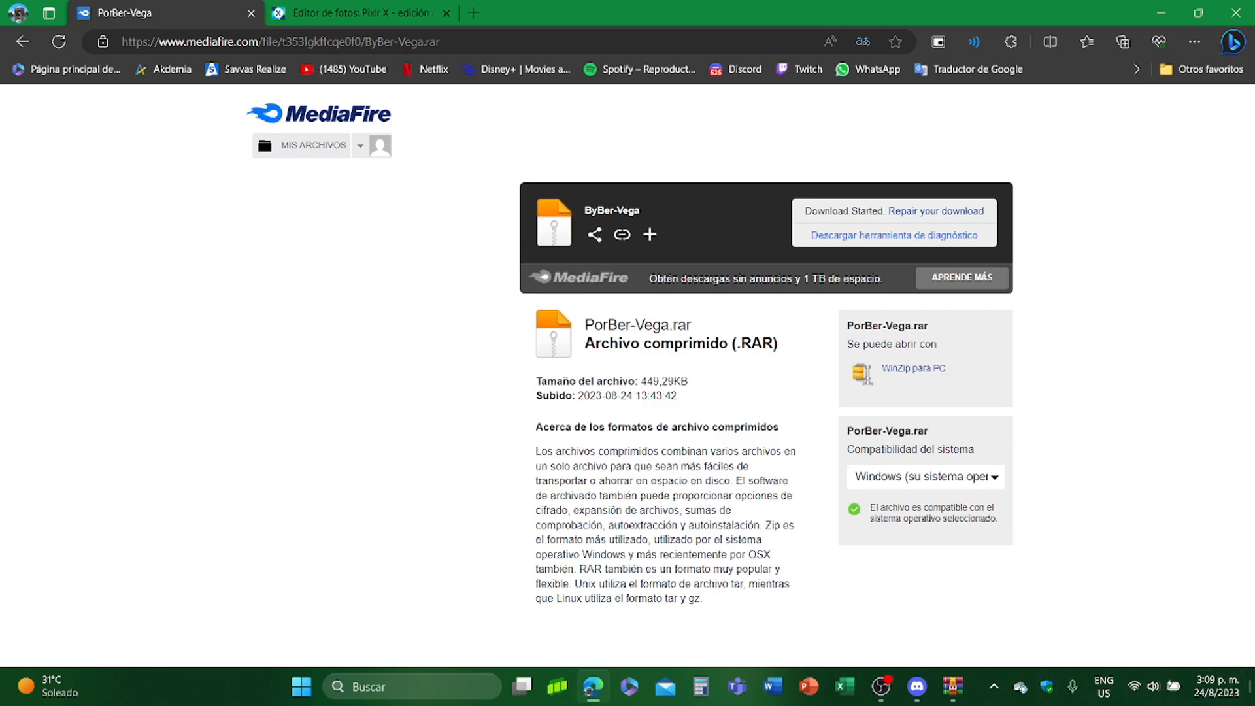
click(1253, 690)
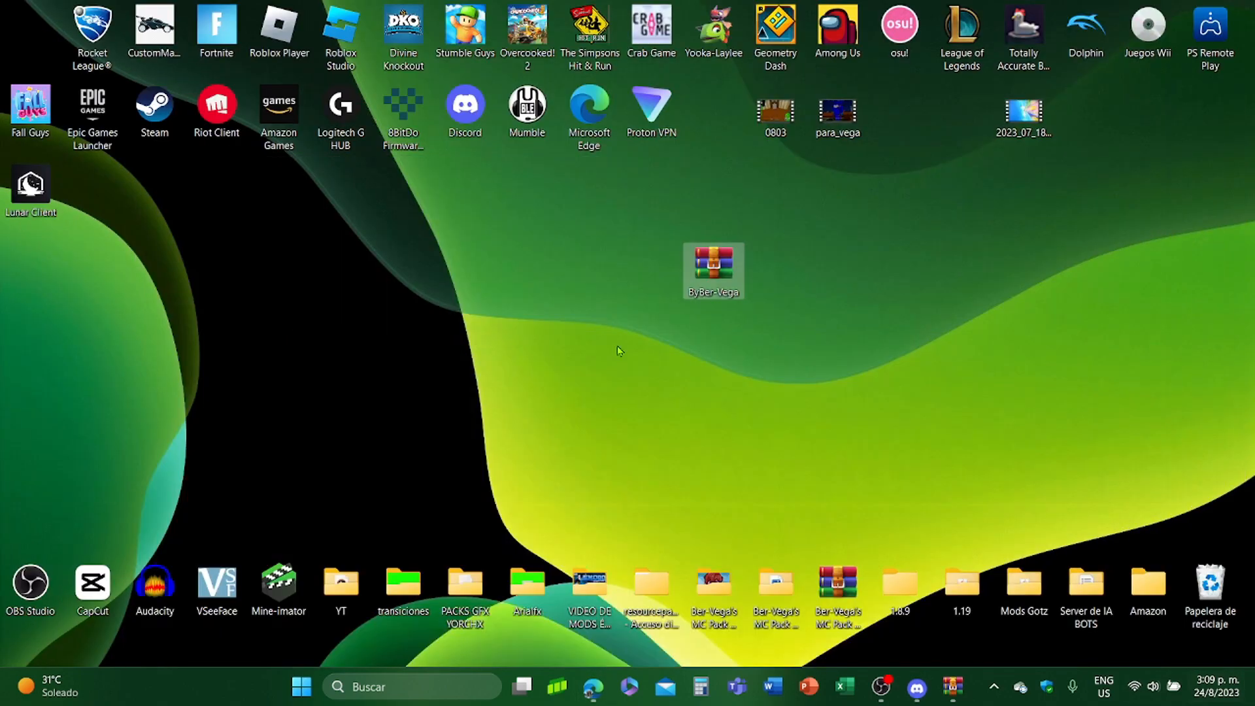
- Paste the archive password to complete the extraction, and place the extracted ByBer-Vega folder beside its archive on the desktop
click(952, 686)
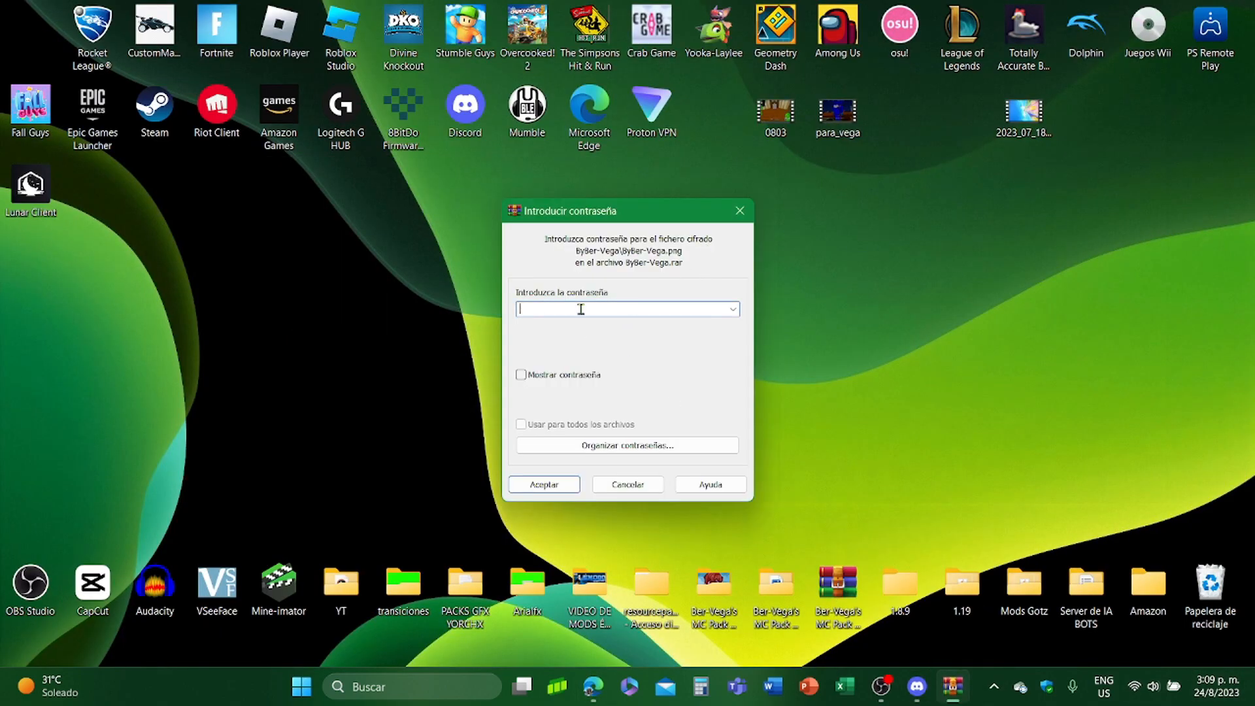
key(ctrl+v)
click(555, 485)
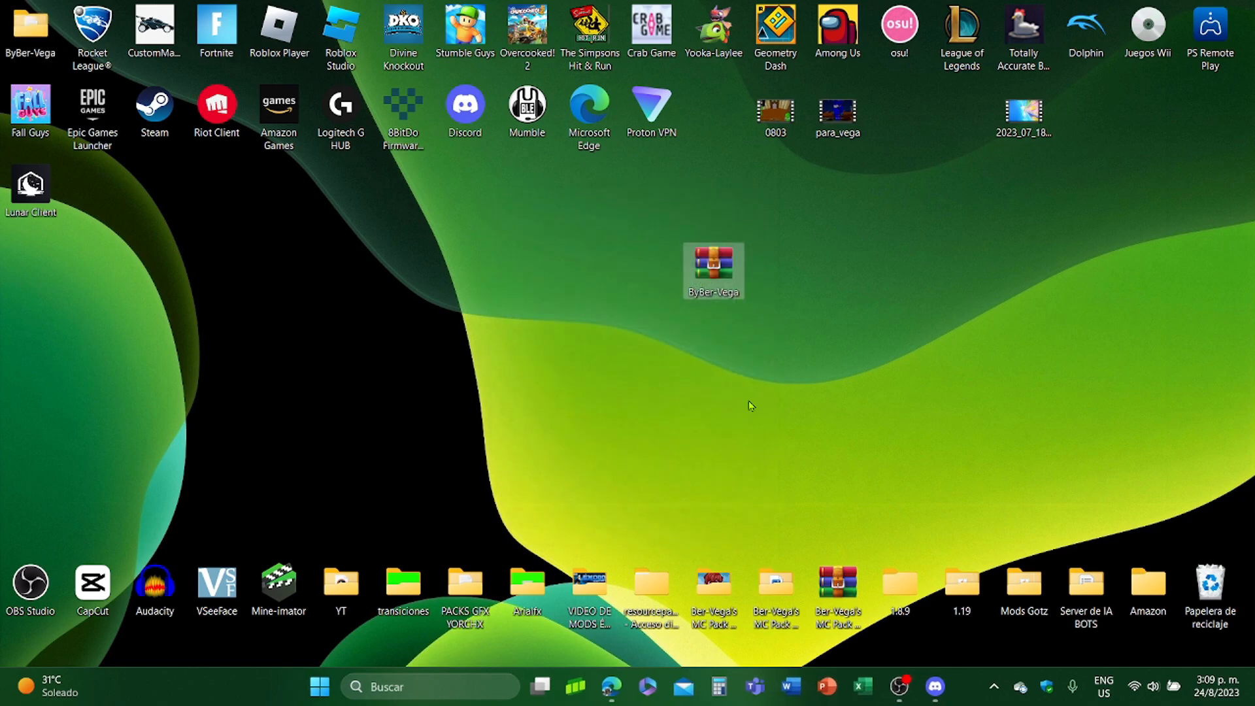
drag(31, 29, 652, 273)
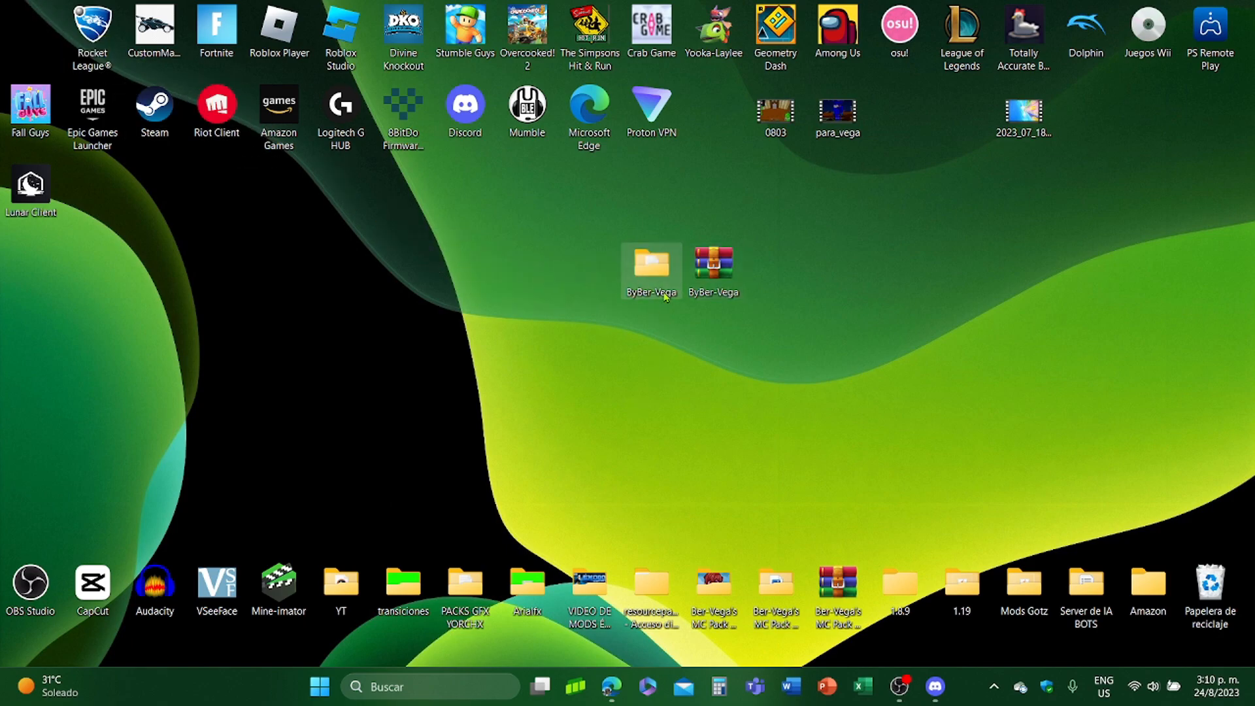
- Switch to Edge, bring up the Pixlr X photo editor, and close the MediaFire download page
click(624, 698)
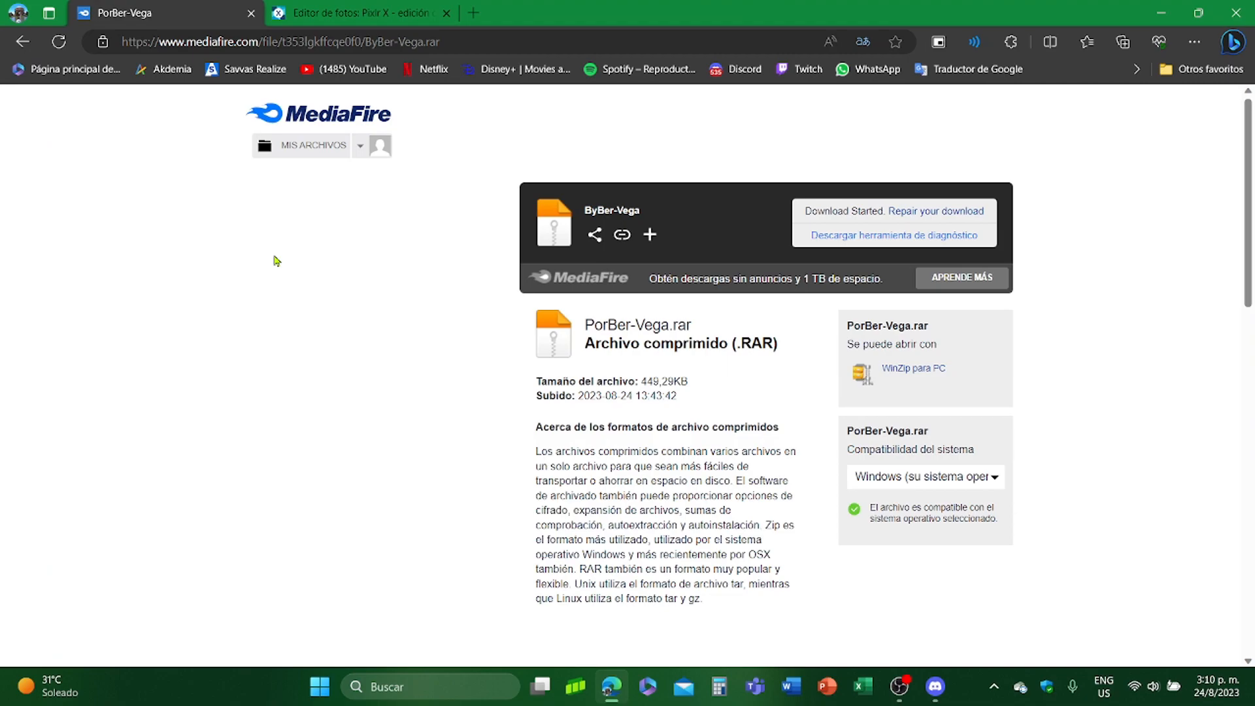
click(312, 10)
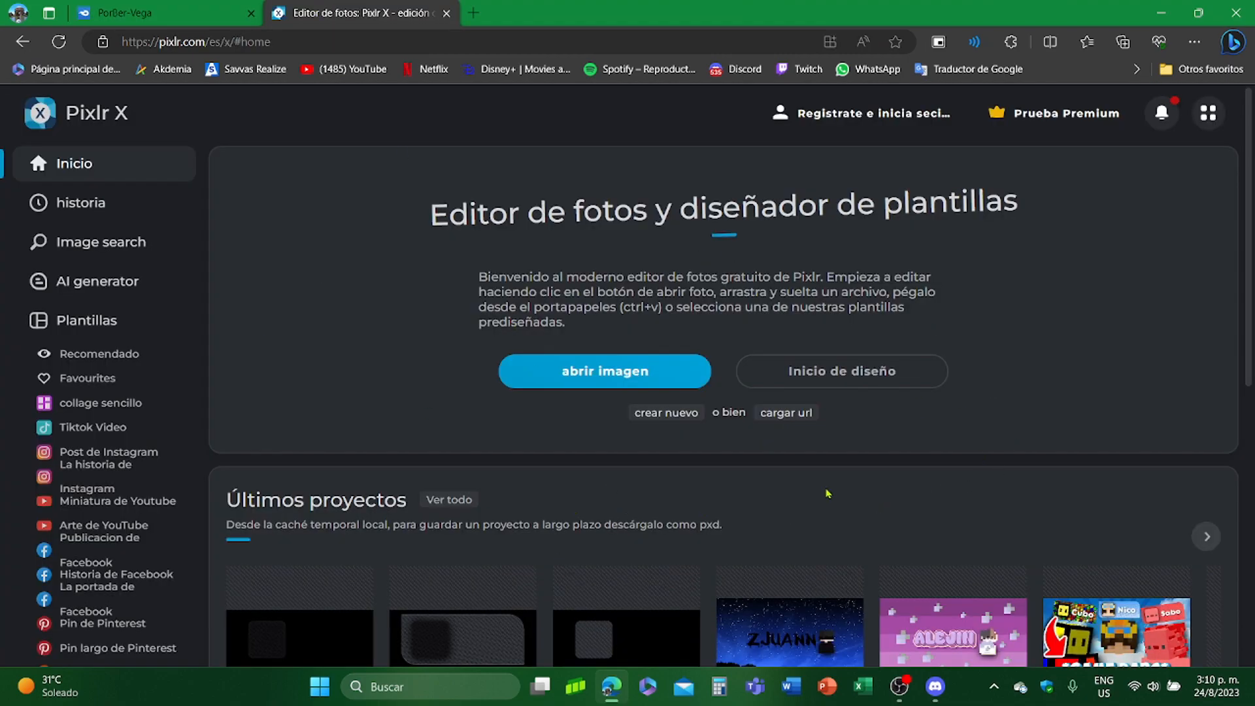
scroll(883, 387, down, 3)
scroll(704, 225, up, 3)
click(250, 13)
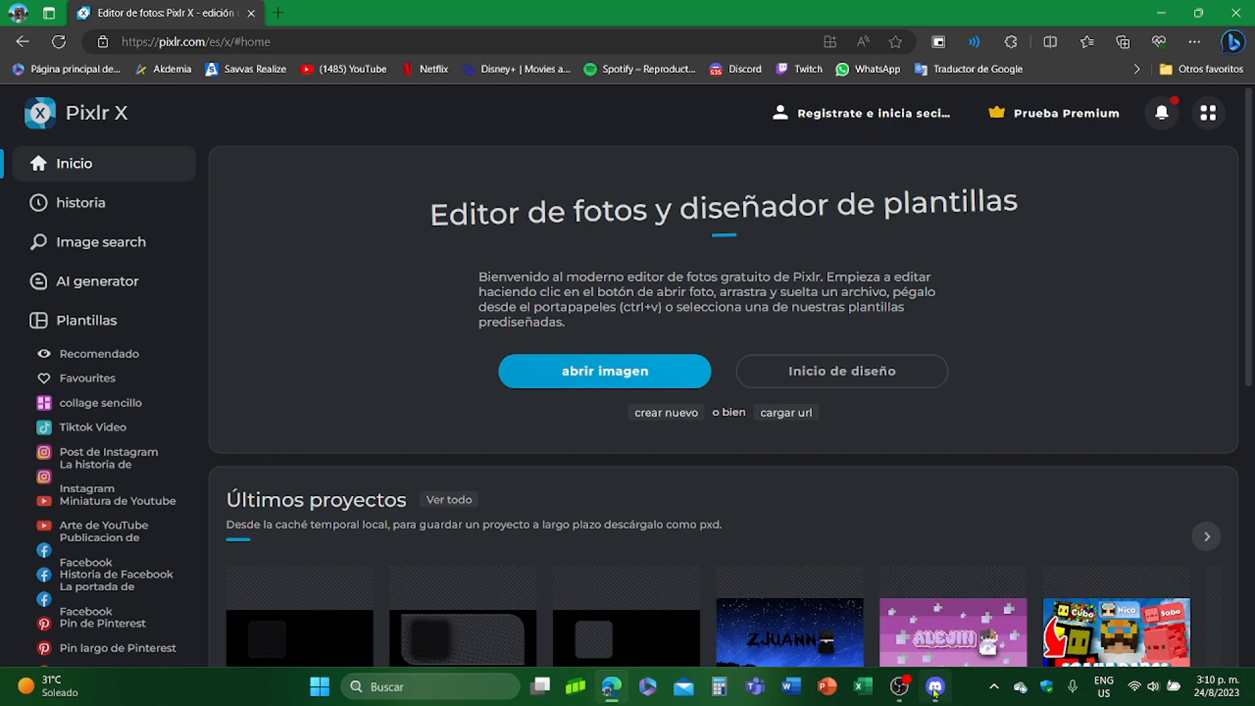
- Load the template images from the ByBer-Vega folder into Pixlr X, adding them as layers of the current document
click(612, 686)
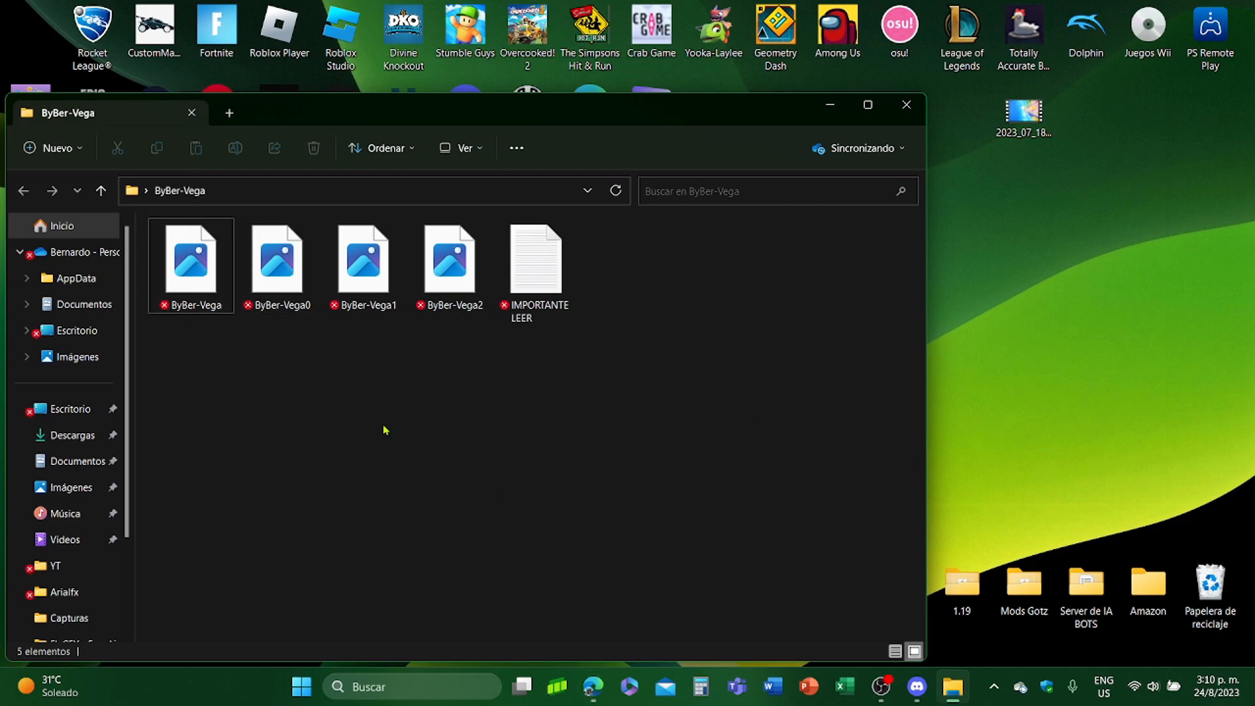
click(587, 694)
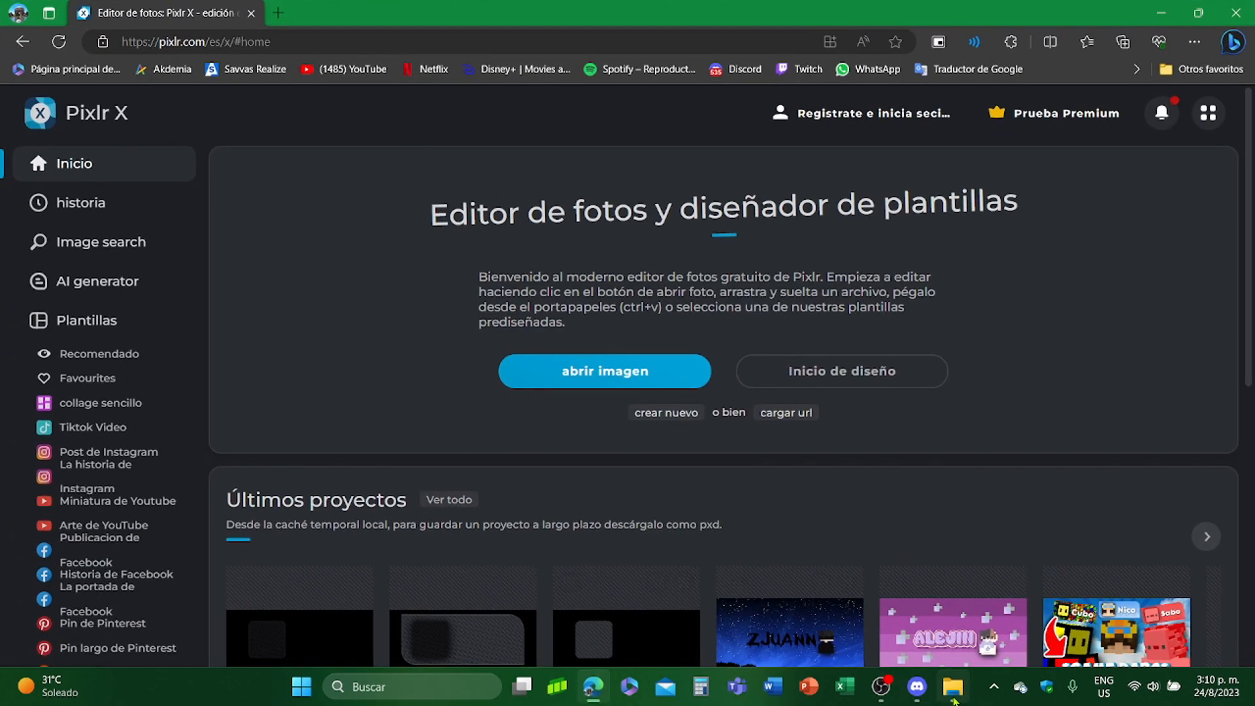
click(955, 696)
drag(504, 106, 1174, 284)
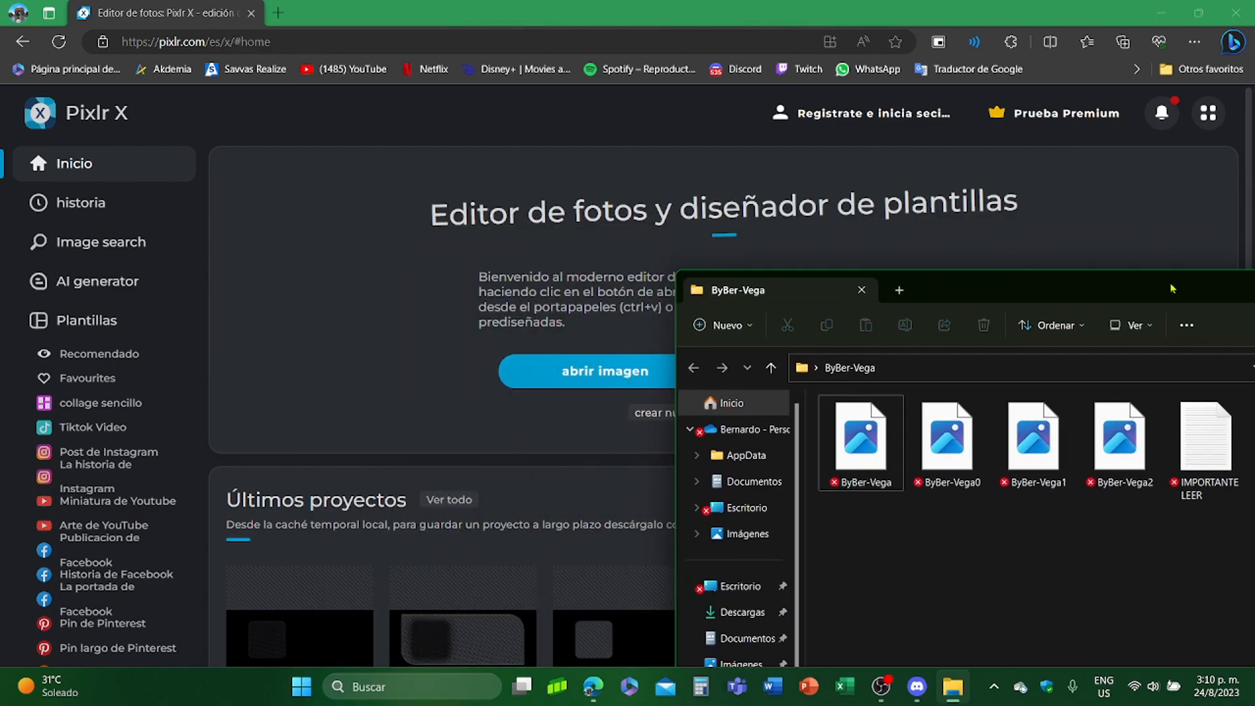
drag(864, 540, 530, 352)
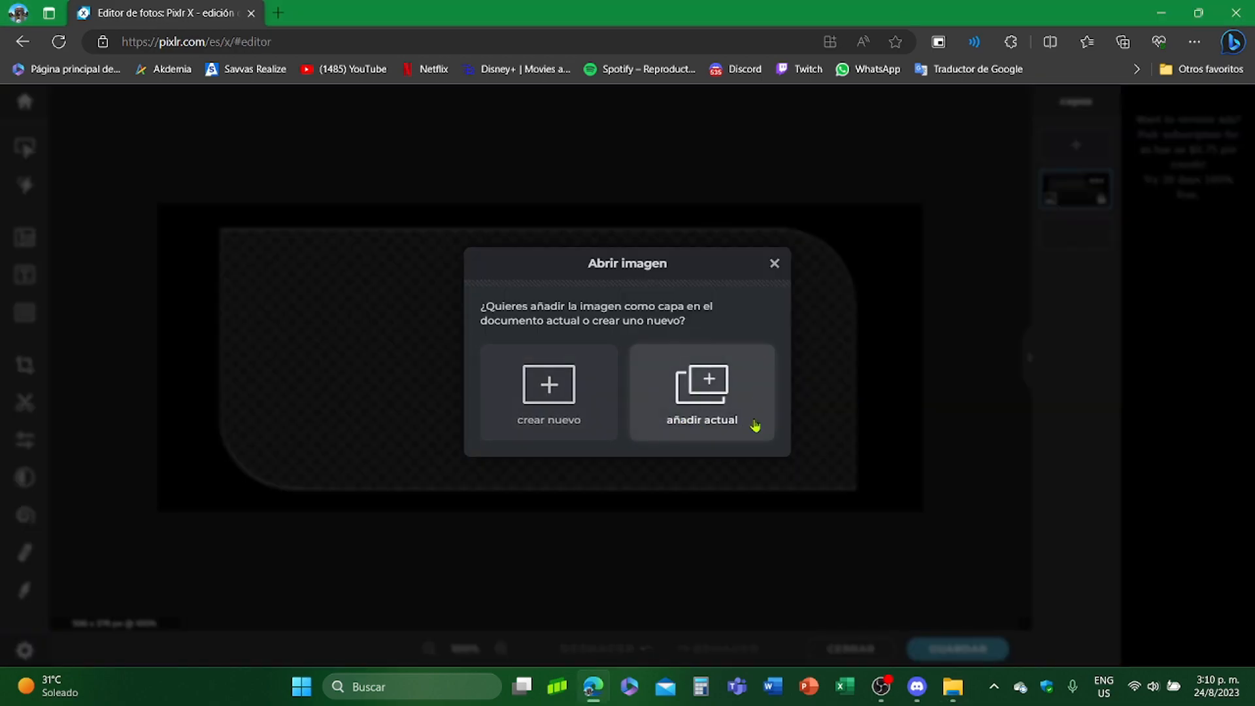
click(735, 417)
click(733, 417)
click(734, 417)
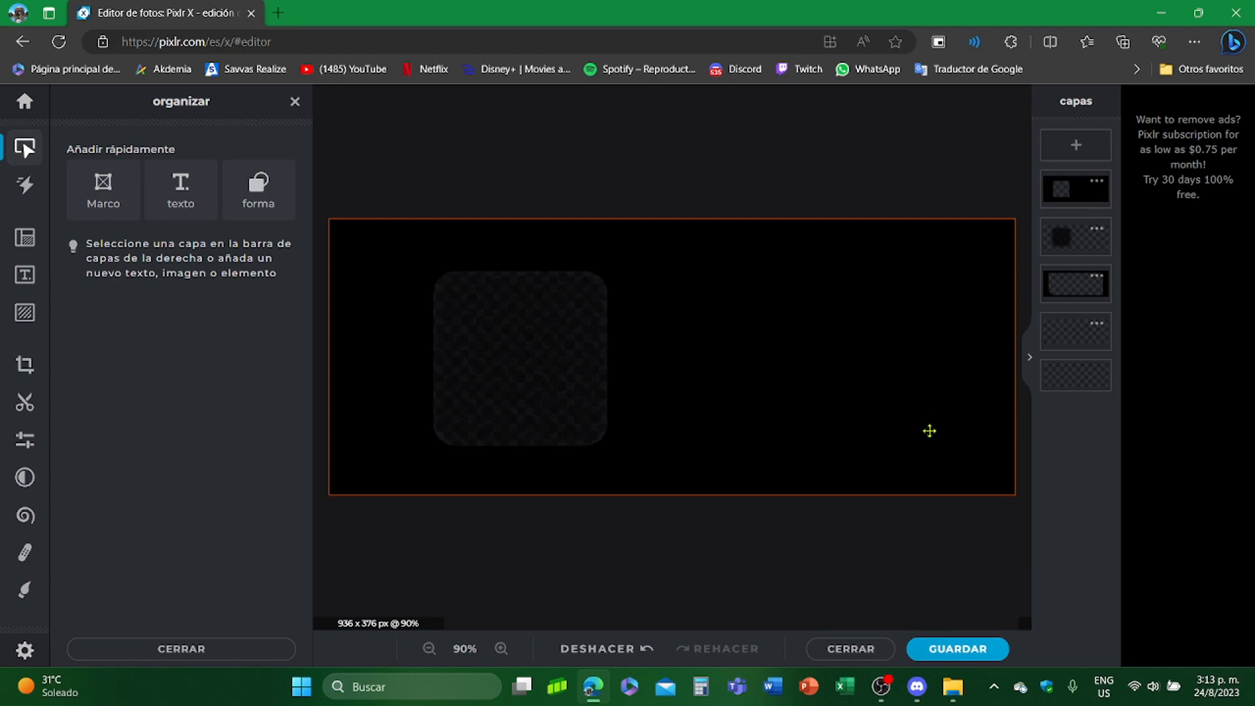
- Add the lettering, Degradado ROSA PASTEL and skin images from the Leah Barra de juego folder as layers of the current document
click(959, 687)
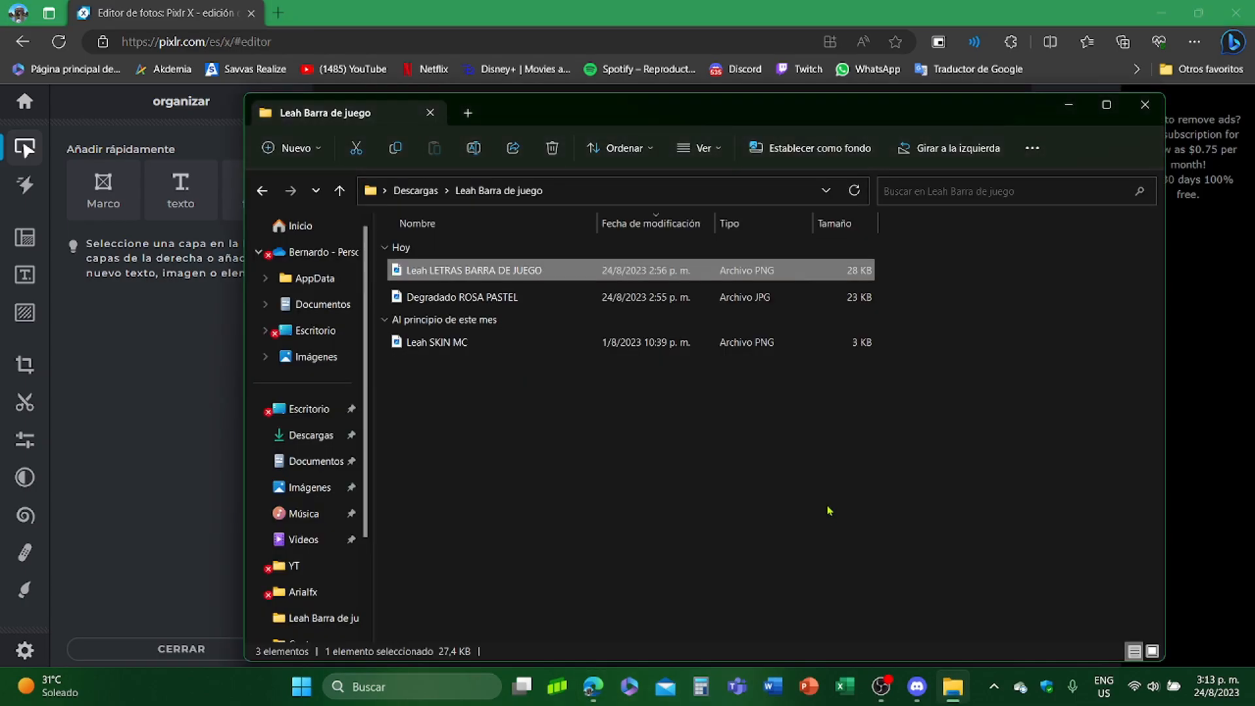
drag(719, 111, 1104, 151)
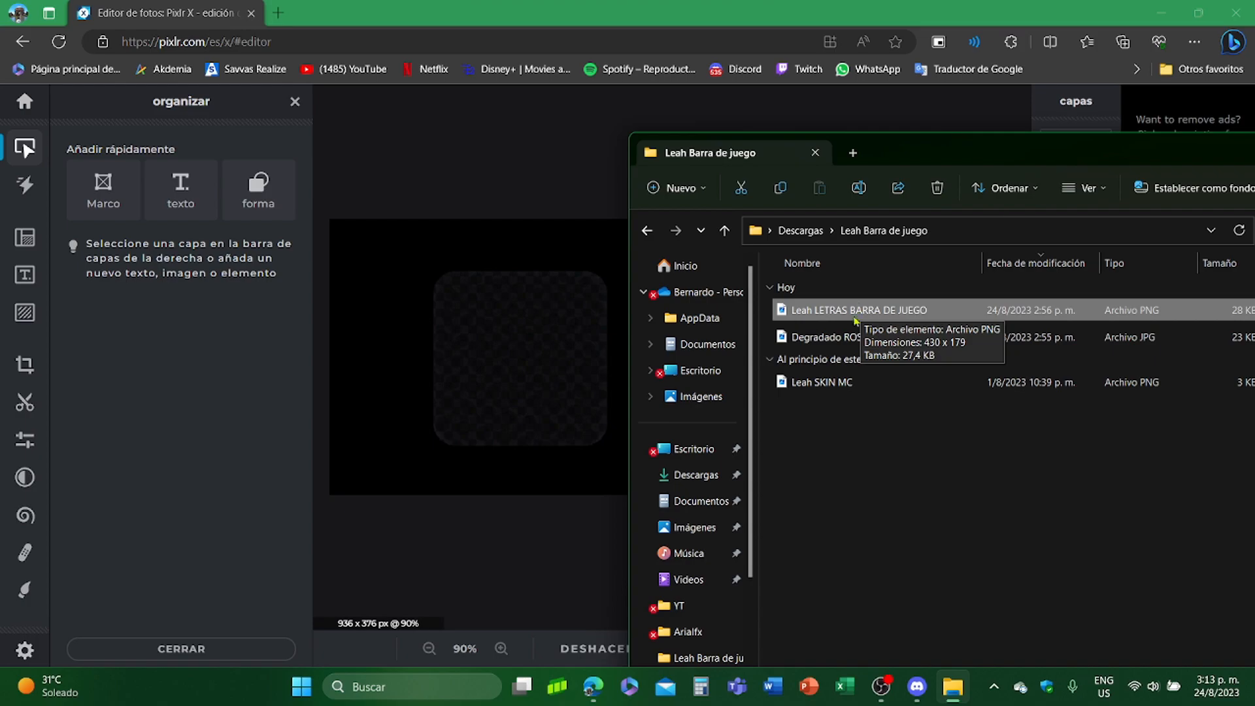
drag(911, 161, 1018, 162)
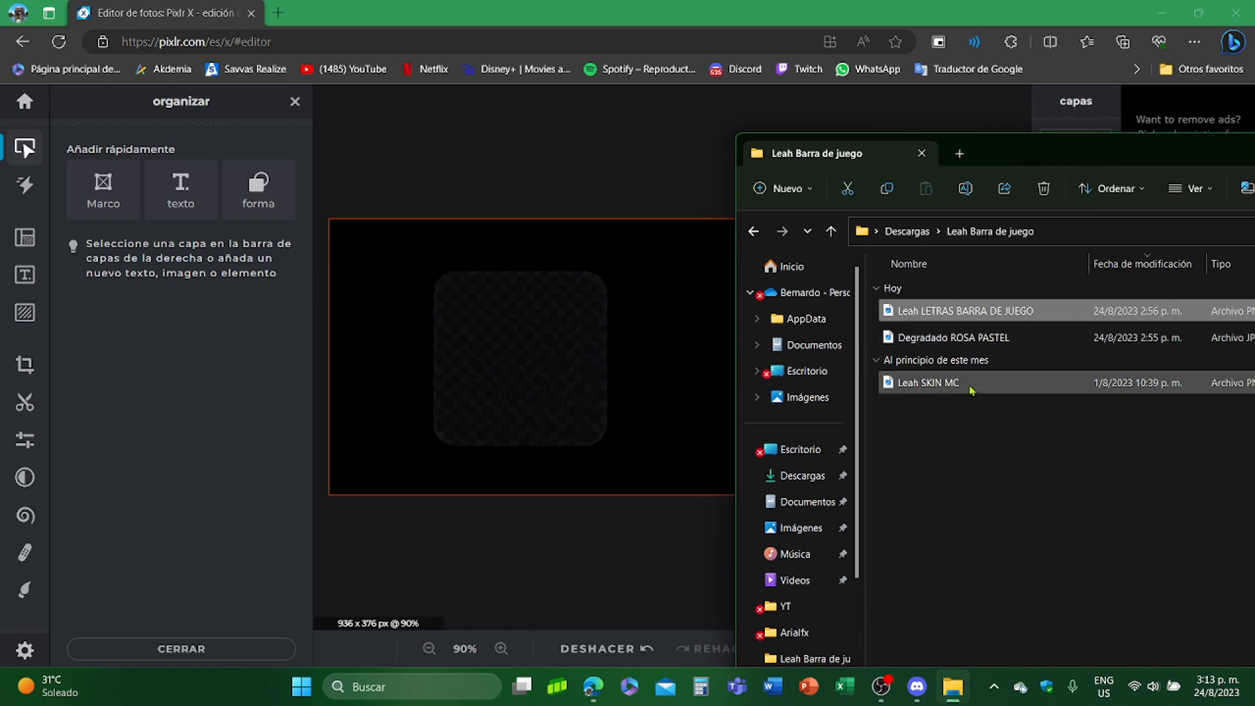
drag(929, 446, 937, 319)
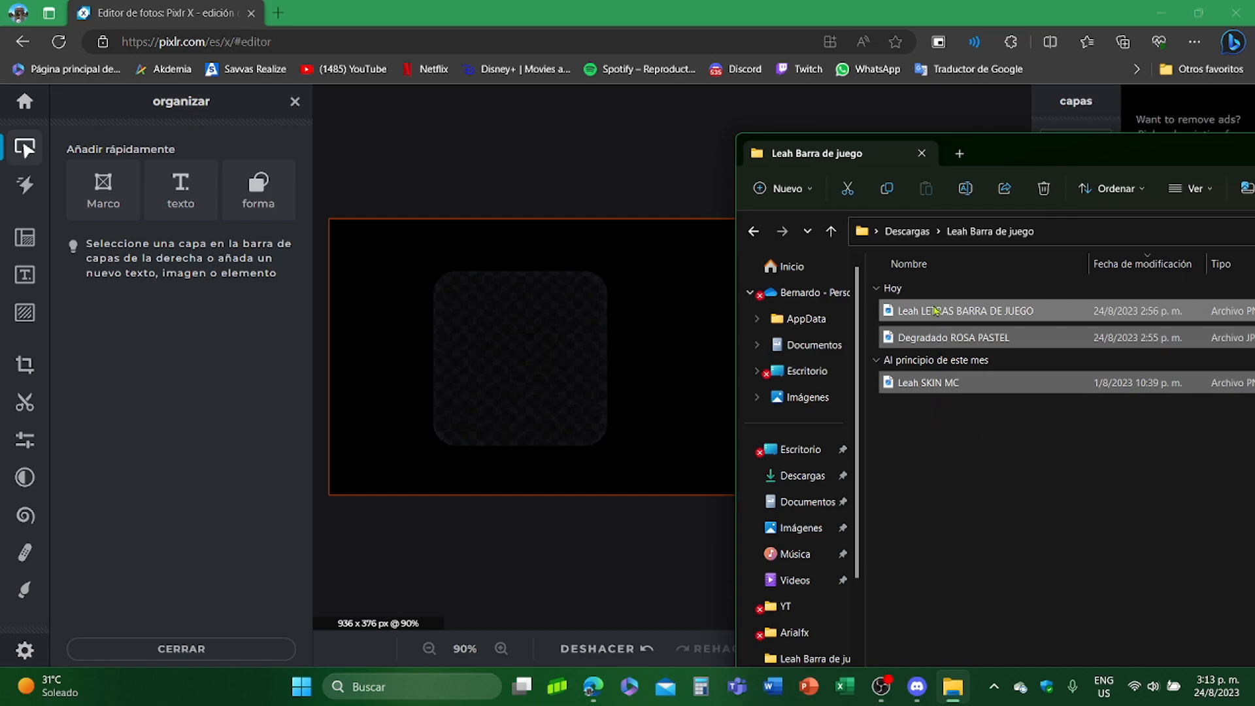
drag(986, 316, 554, 360)
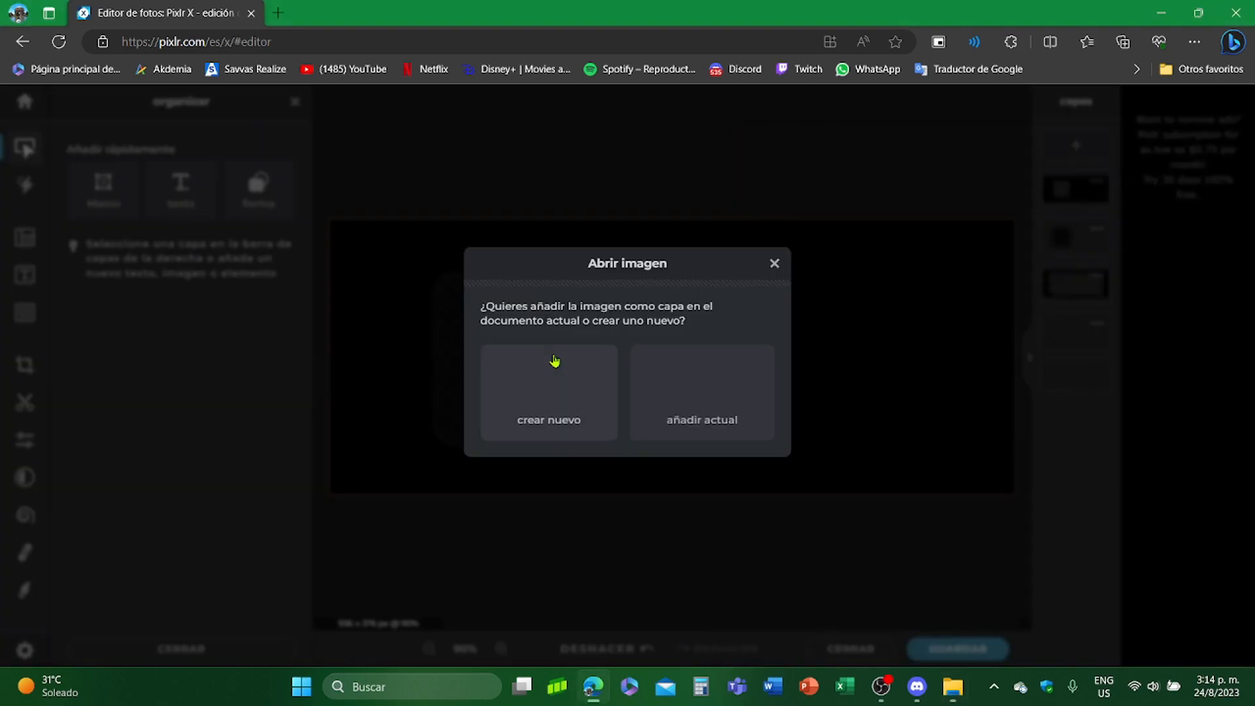
click(724, 402)
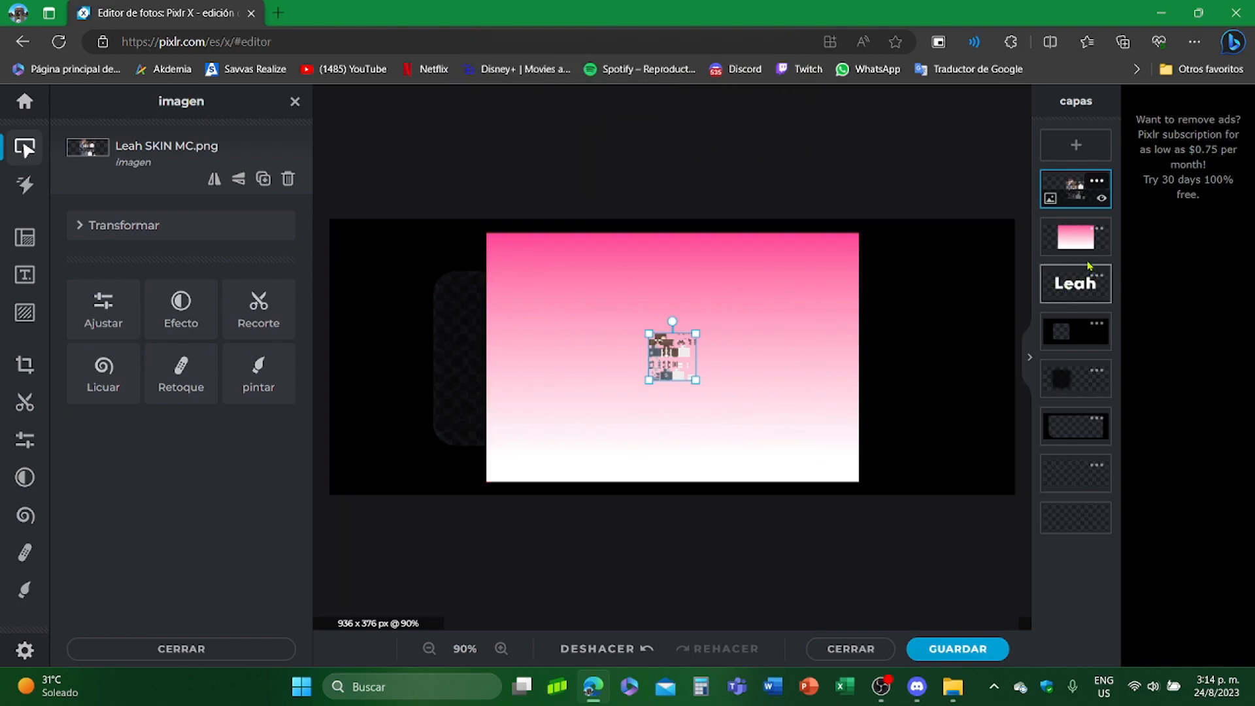
- Enlarge the Degradado ROSA PASTEL layer to cover the whole canvas and move it below the template layers, directly above the lowest layer
click(1072, 239)
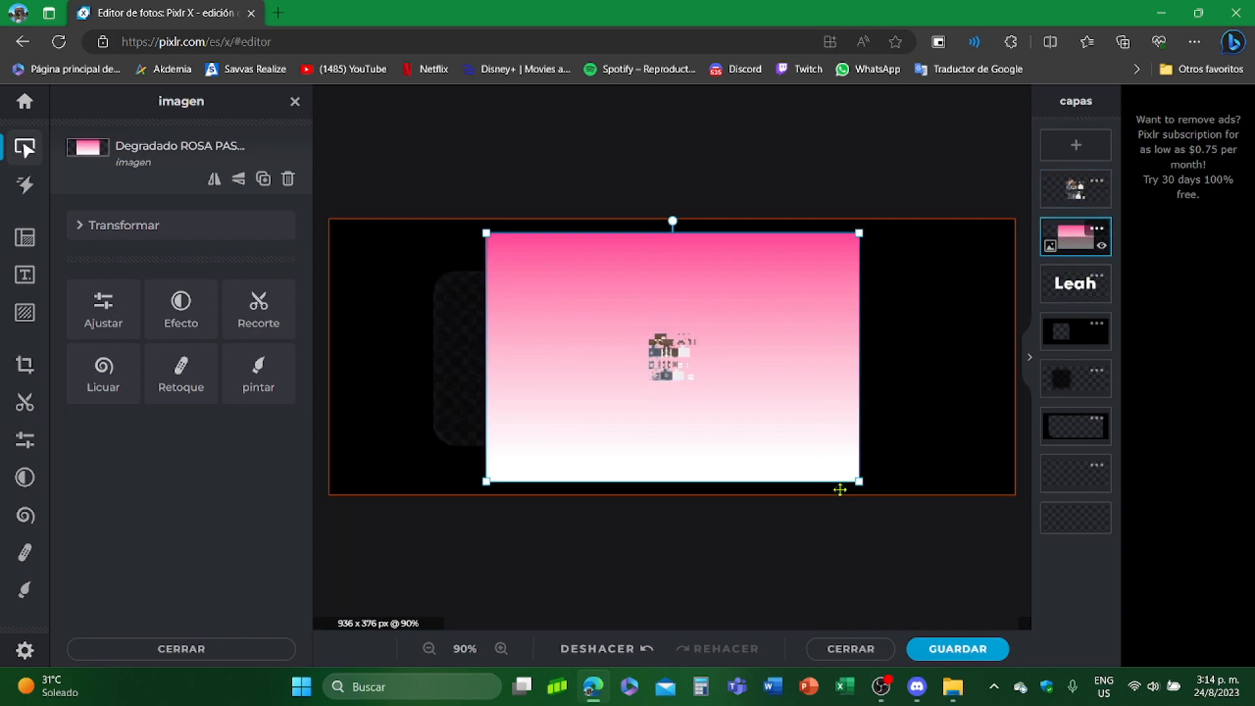
drag(859, 481, 1022, 579)
drag(485, 233, 328, 128)
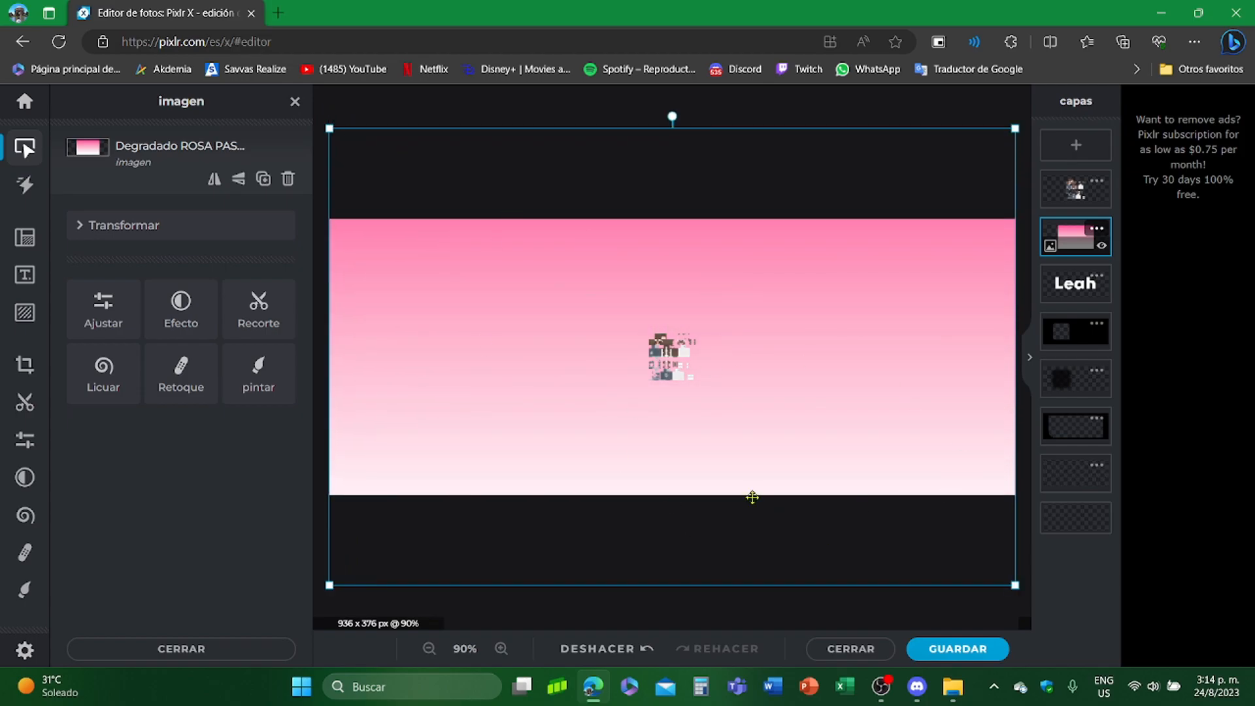
scroll(531, 373, down, 3)
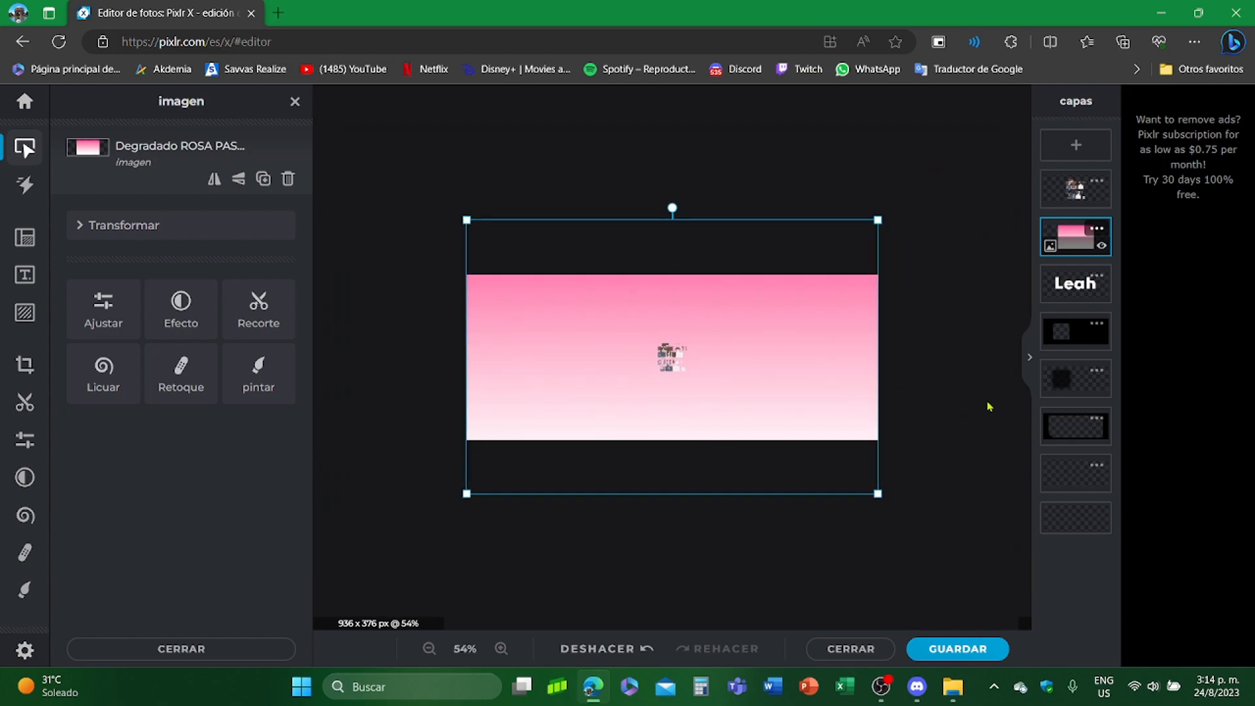
drag(1061, 227, 1097, 472)
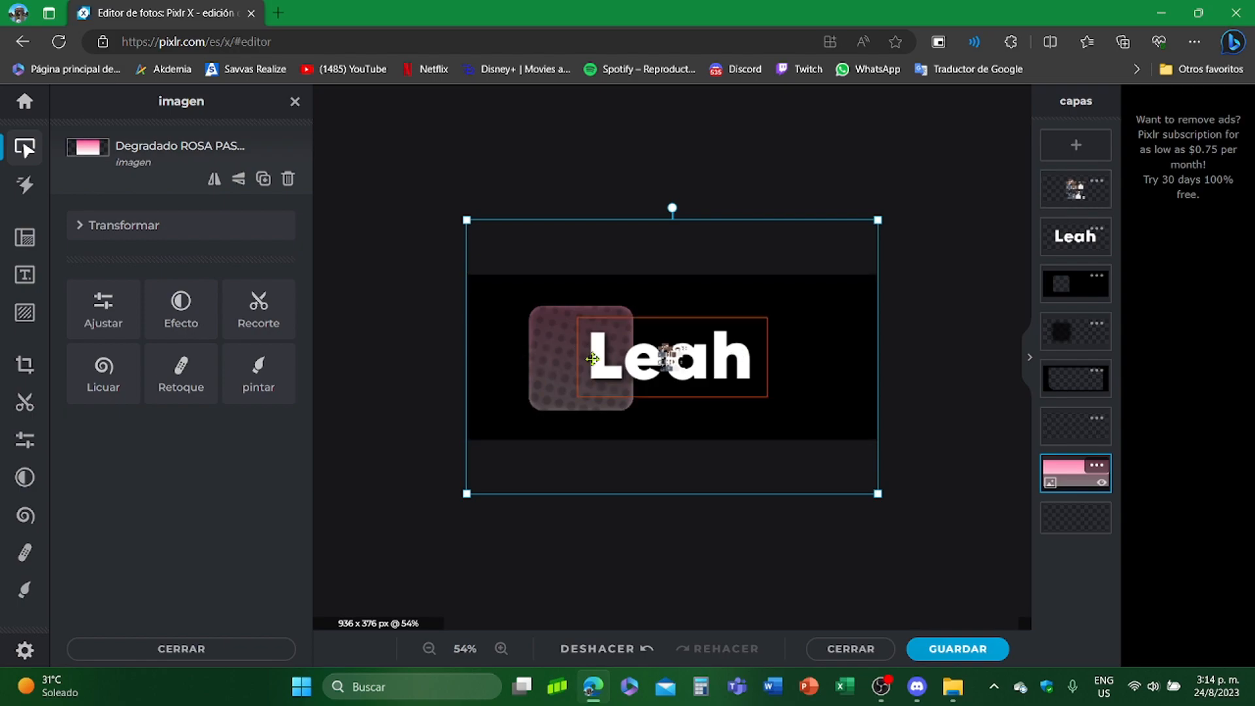
- Move the white name lettering to the right of the rounded square on the canvas
click(673, 353)
drag(738, 374, 818, 375)
- Select the skin layer and use Edge's web capture to copy just the square face area of the enlarged skin
click(1046, 203)
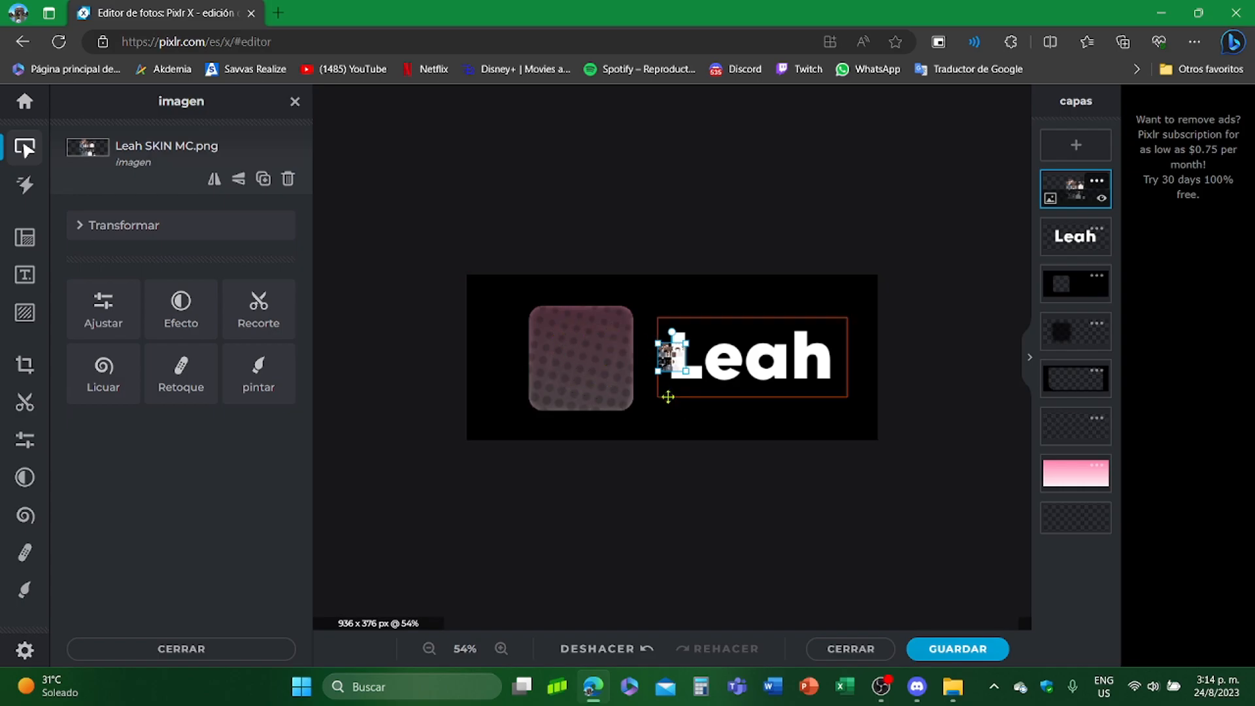
scroll(660, 327, up, 8)
scroll(656, 318, up, 12)
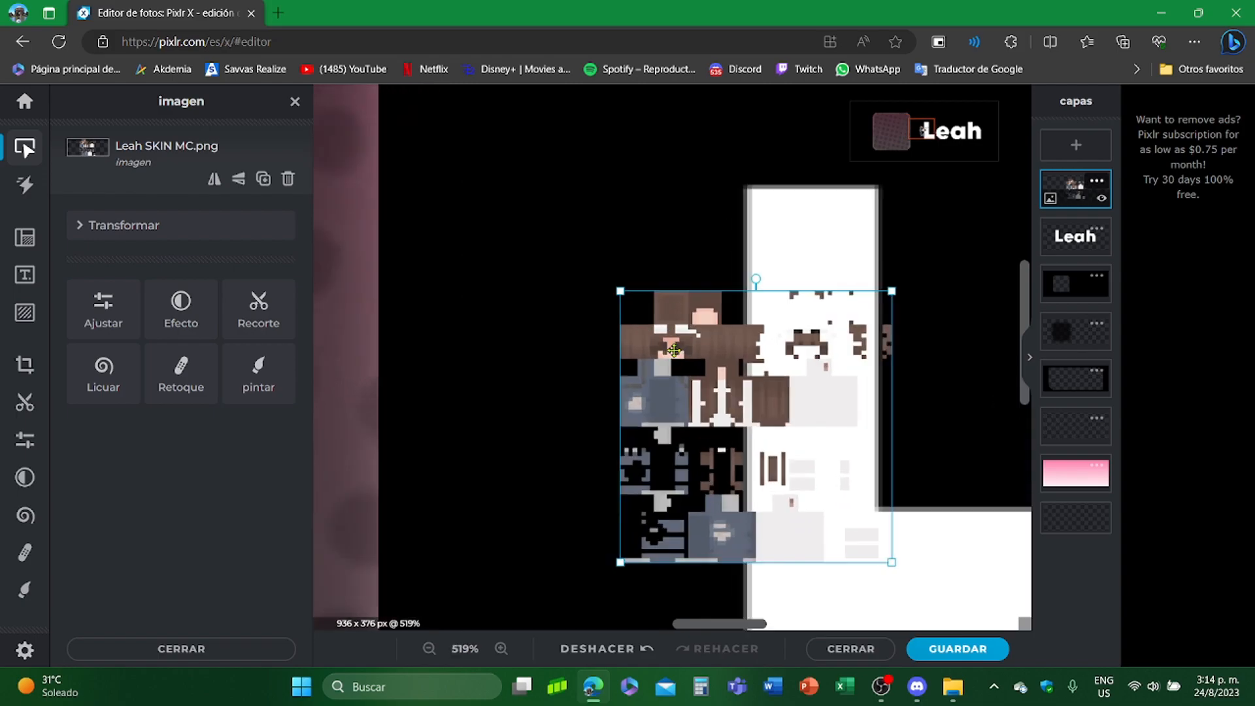
scroll(723, 320, up, 3)
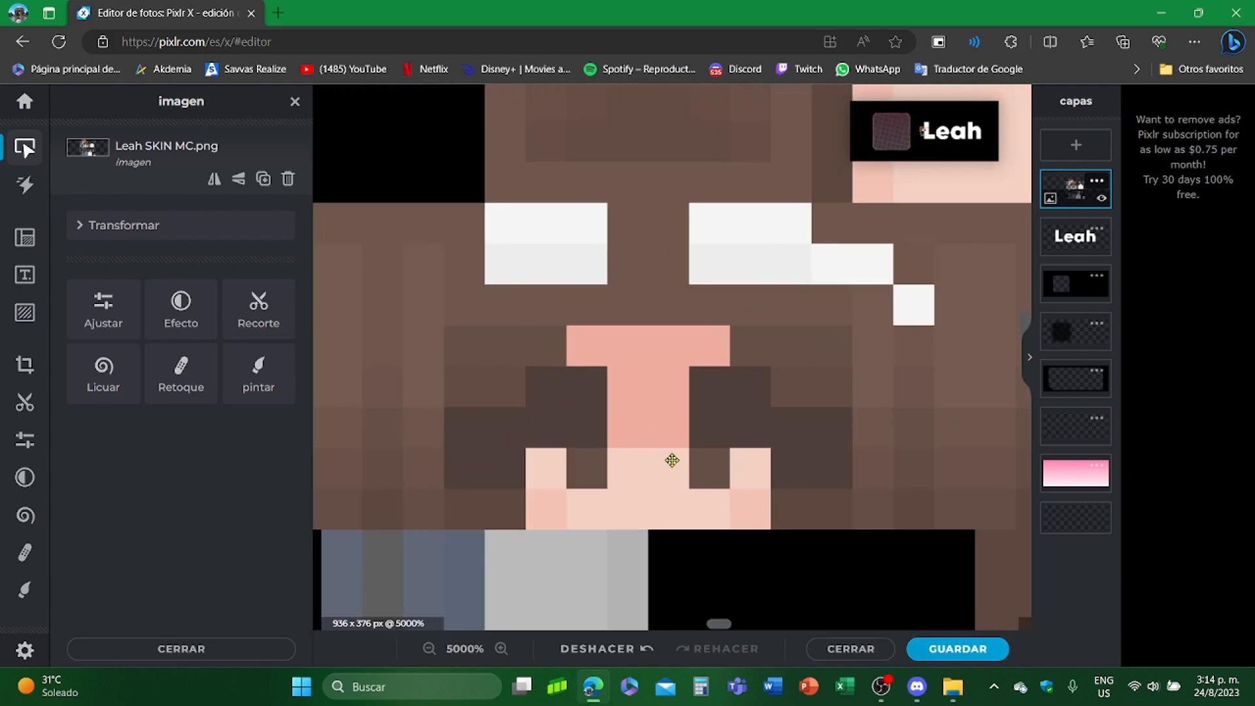
click(1194, 41)
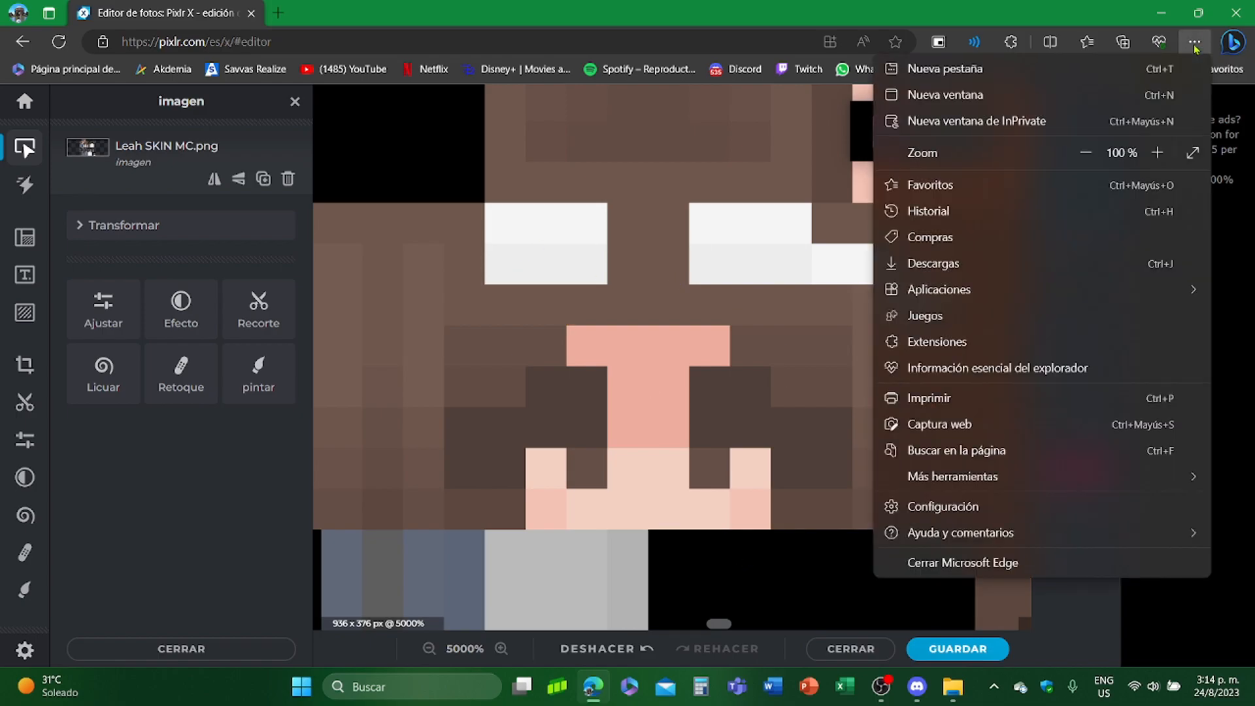
click(951, 431)
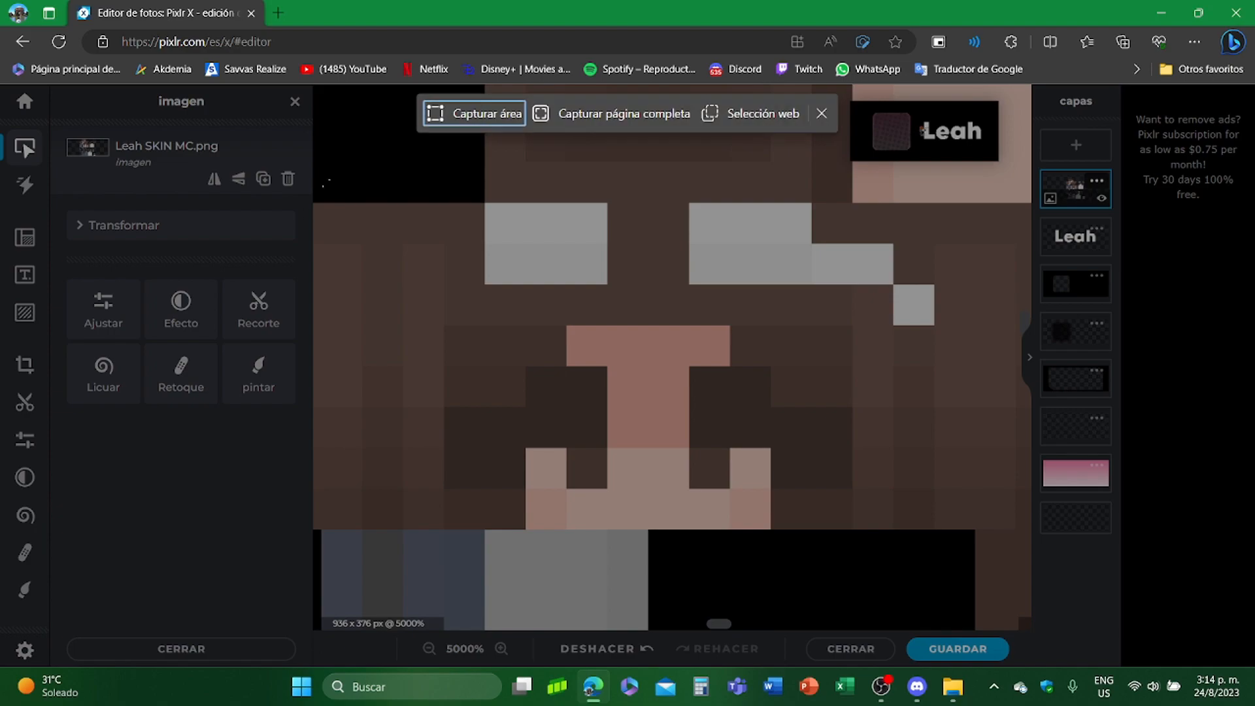
drag(487, 202, 813, 521)
drag(649, 528, 648, 534)
key(ctrl+c)
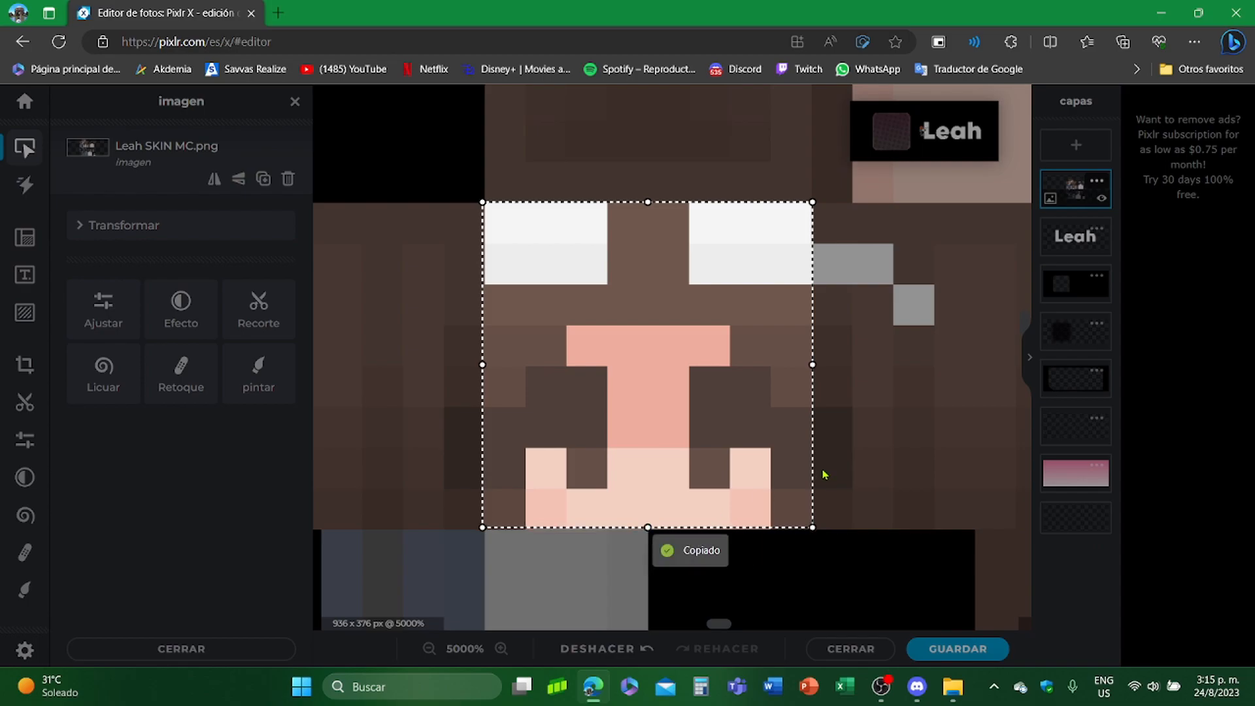
scroll(803, 438, down, 10)
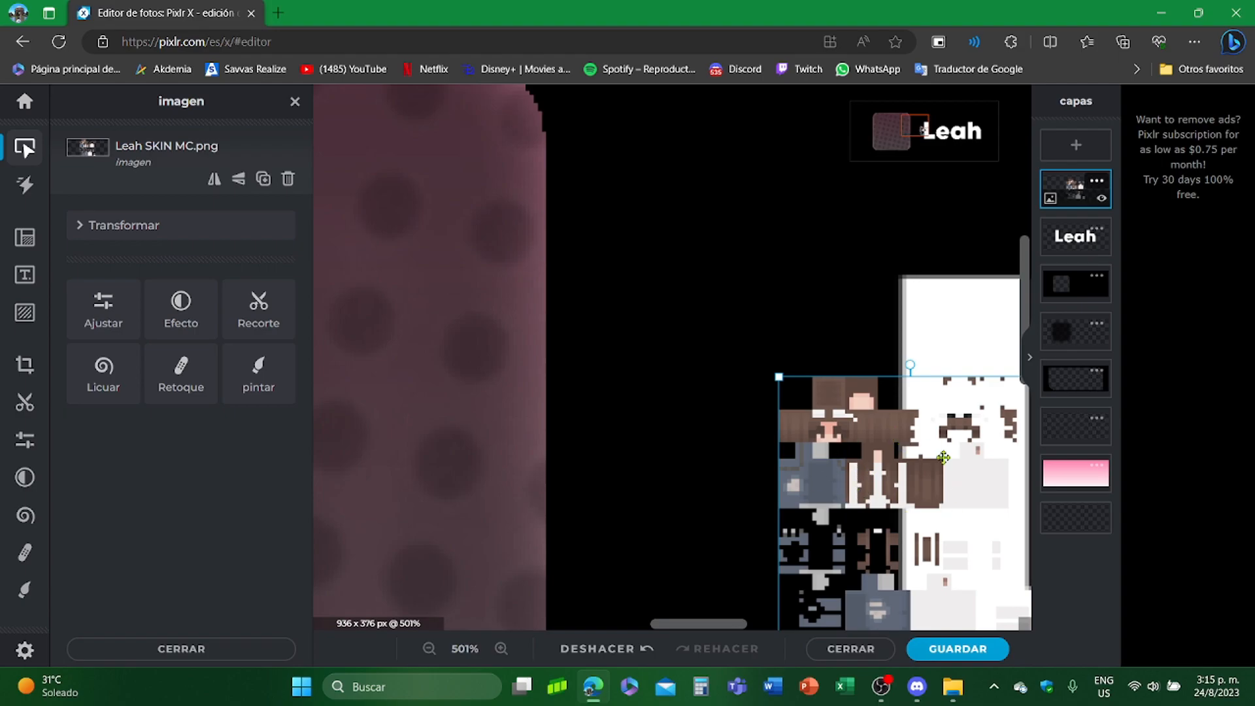
- Delete the full skin layer and paste the captured face image as a new layer on top
key(Delete)
scroll(728, 413, down, 3)
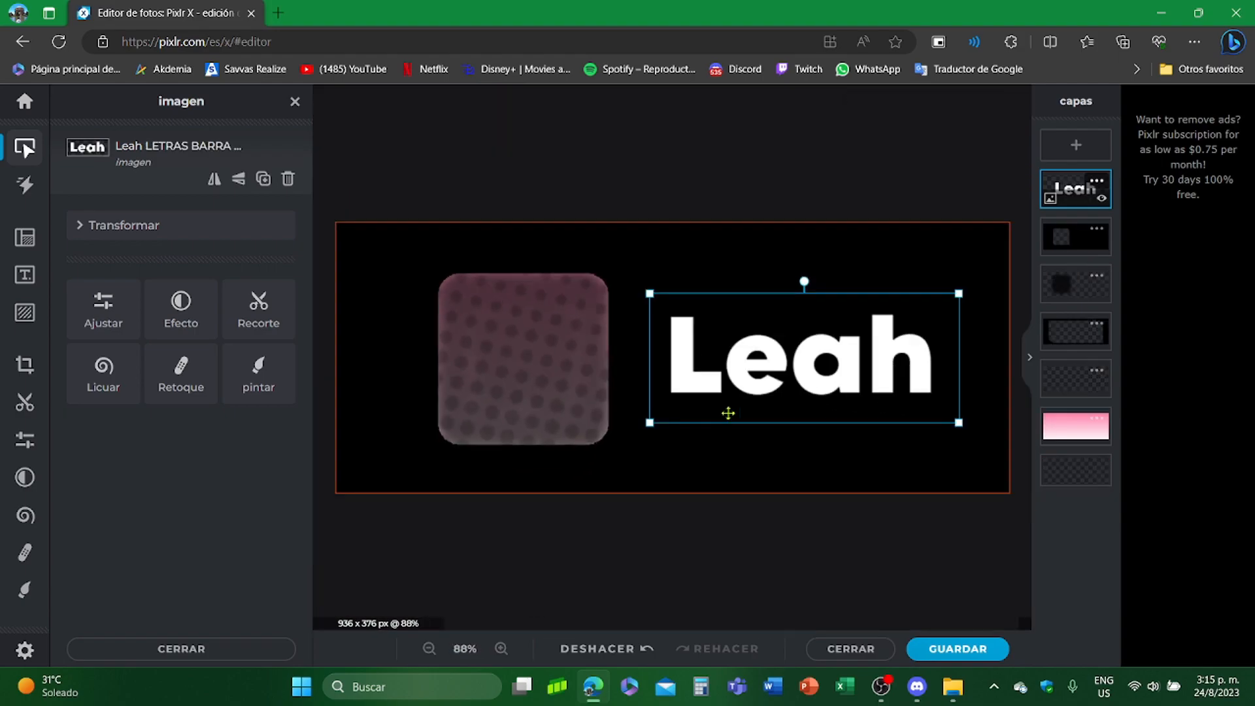
key(ctrl+v)
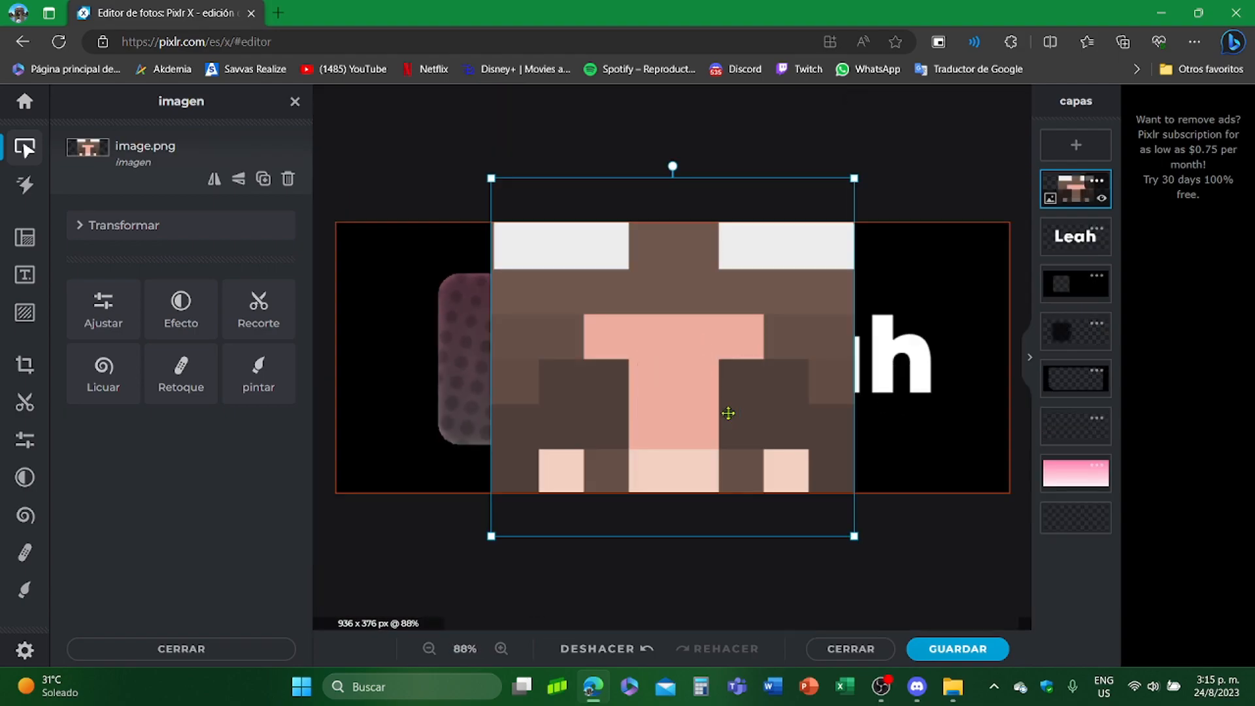
- Shrink the pasted face and line up its lower-left corner with the lower-left corner of the rounded square
drag(732, 437, 669, 404)
drag(793, 144, 645, 293)
drag(585, 350, 670, 331)
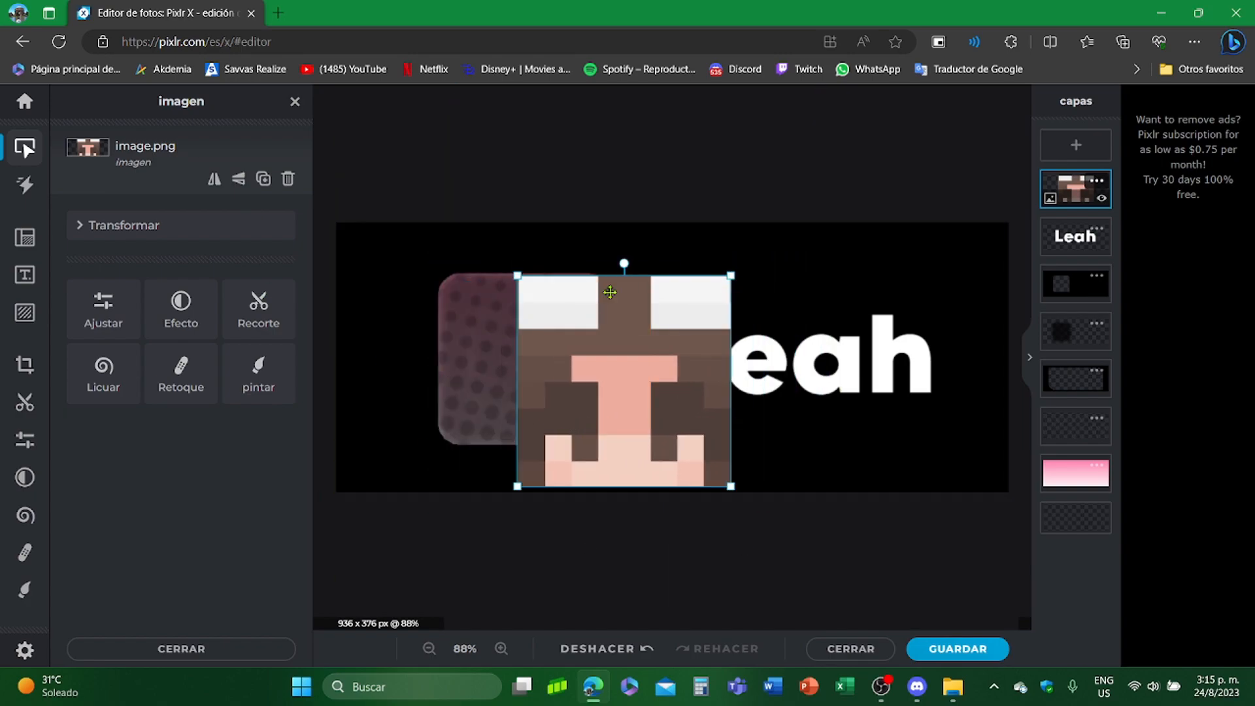
drag(608, 410, 532, 372)
scroll(422, 467, up, 3)
scroll(422, 467, up, 1)
drag(654, 623, 546, 627)
scroll(778, 526, up, 3)
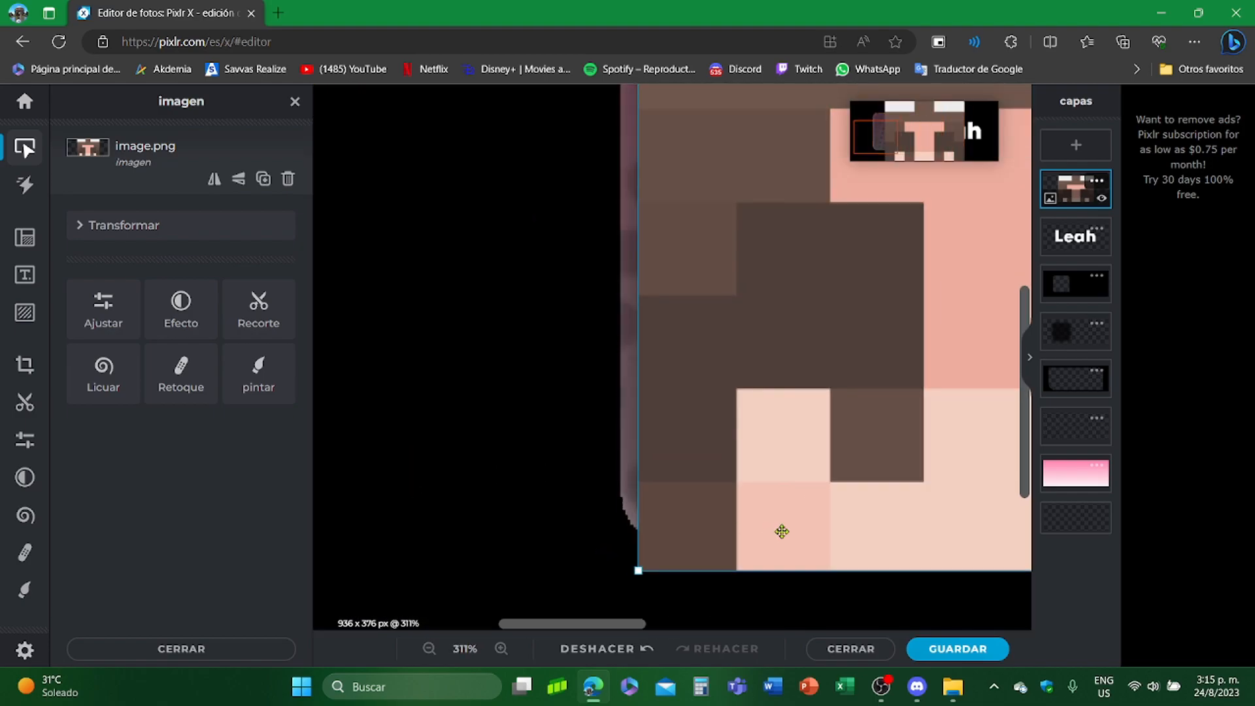
drag(768, 516, 767, 520)
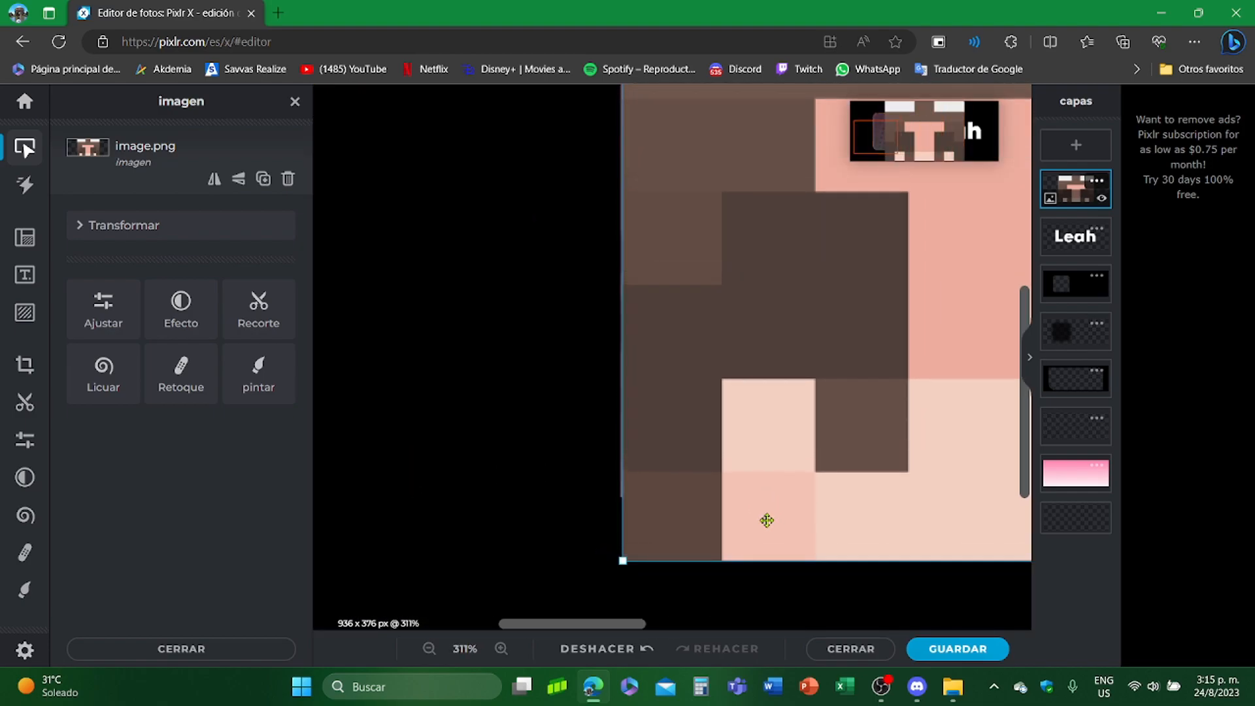
- Scale the face down from its upper-right corner until it just covers the rounded square
scroll(738, 431, down, 4)
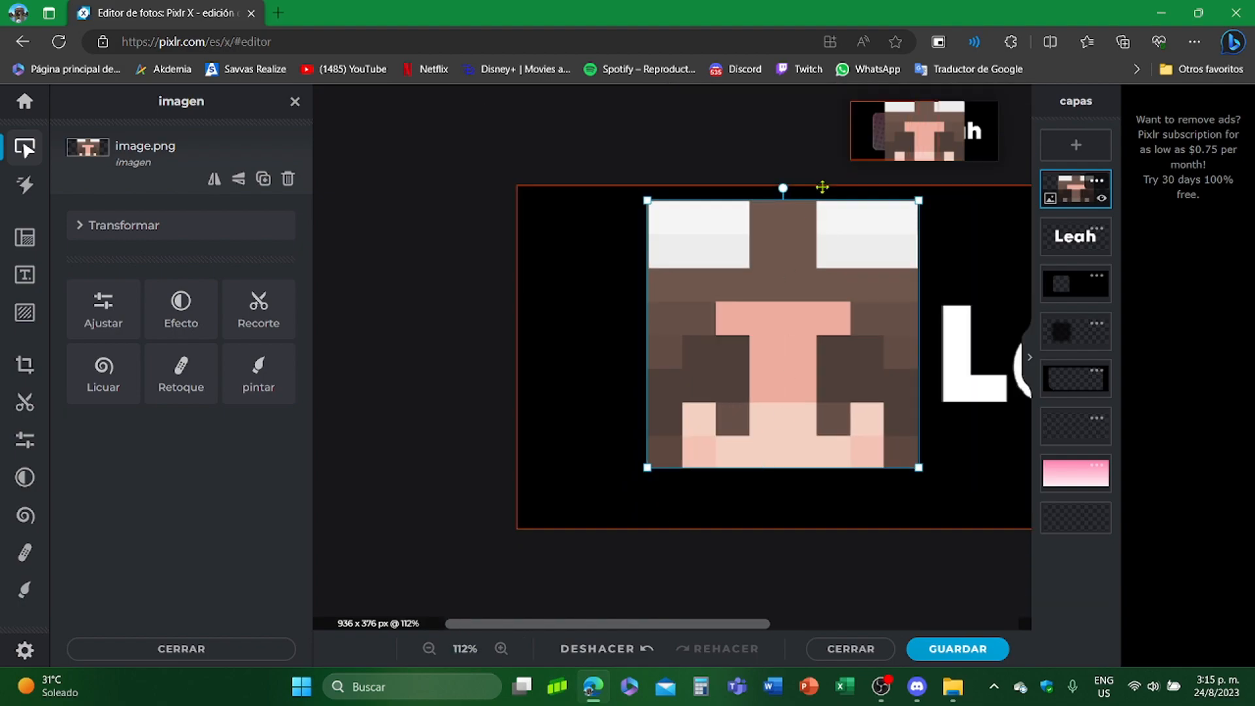
scroll(887, 220, up, 1)
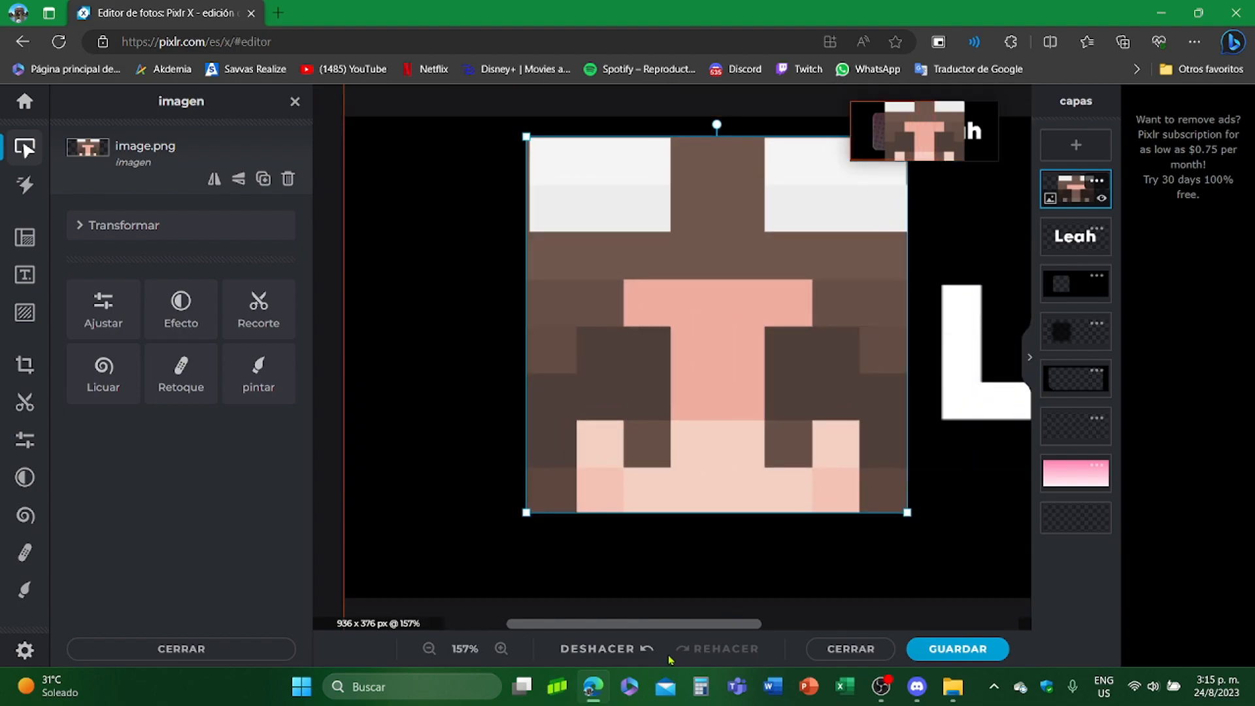
drag(701, 628, 746, 629)
drag(782, 137, 711, 185)
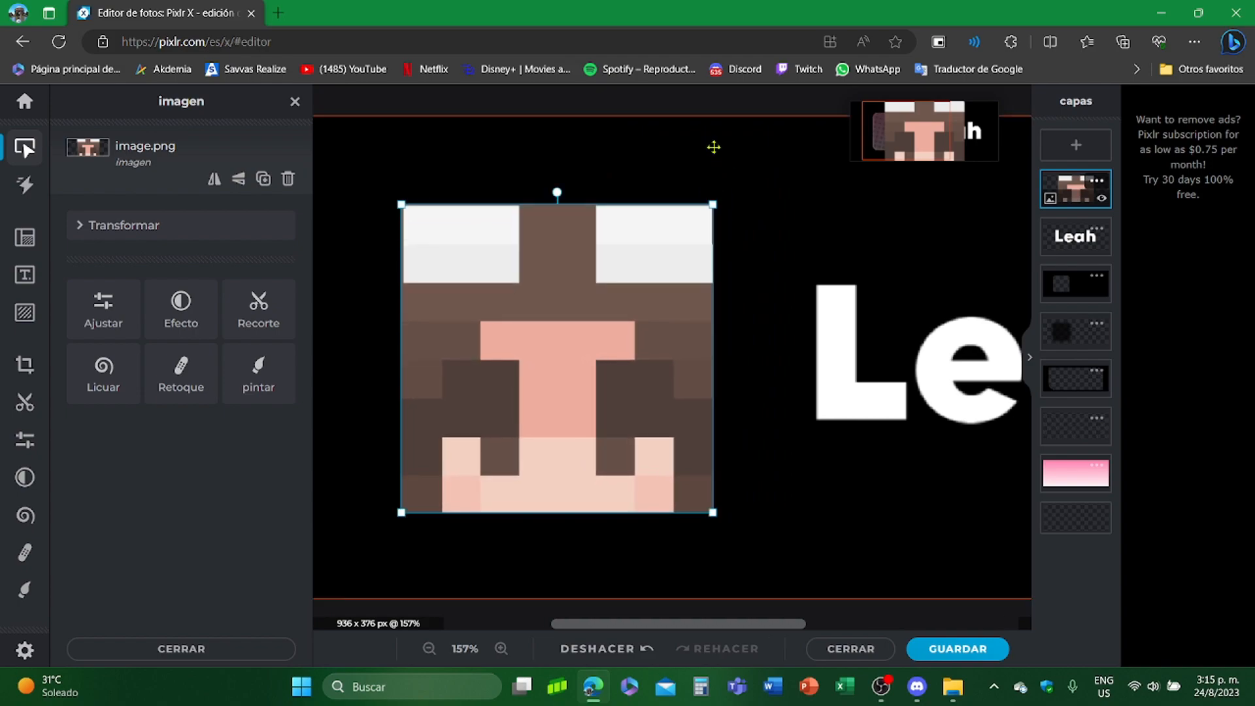
click(730, 102)
click(626, 270)
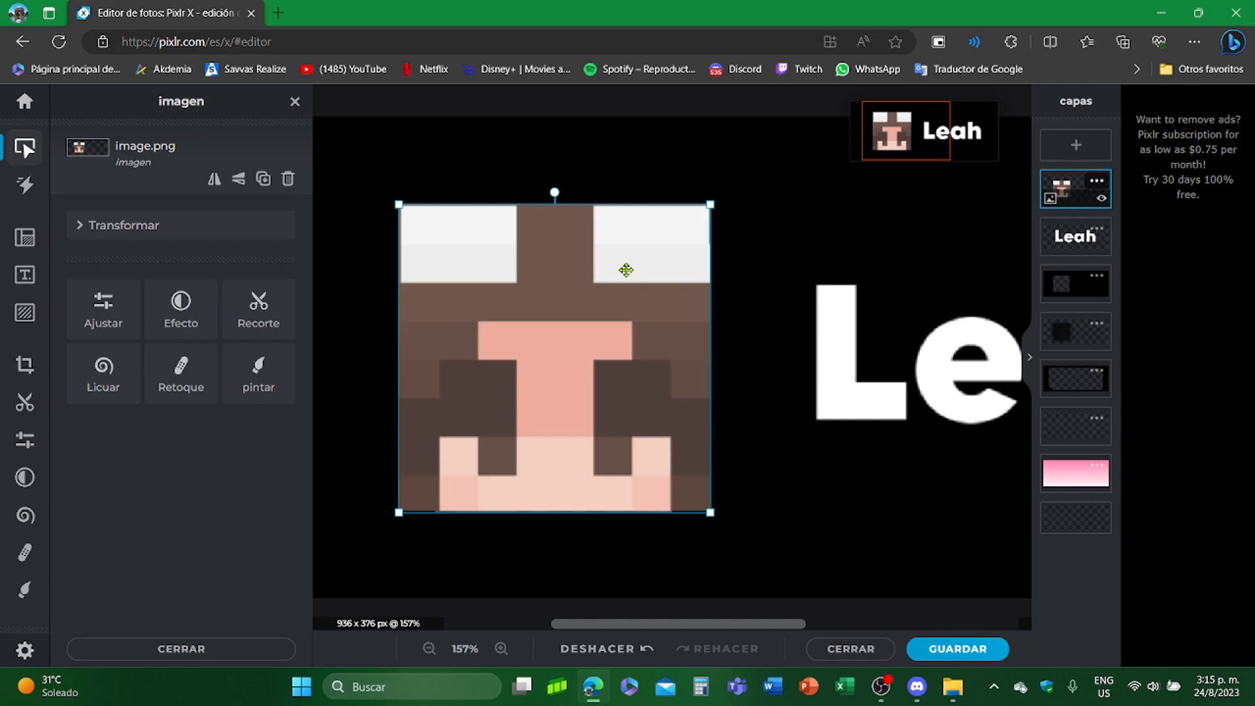
click(575, 103)
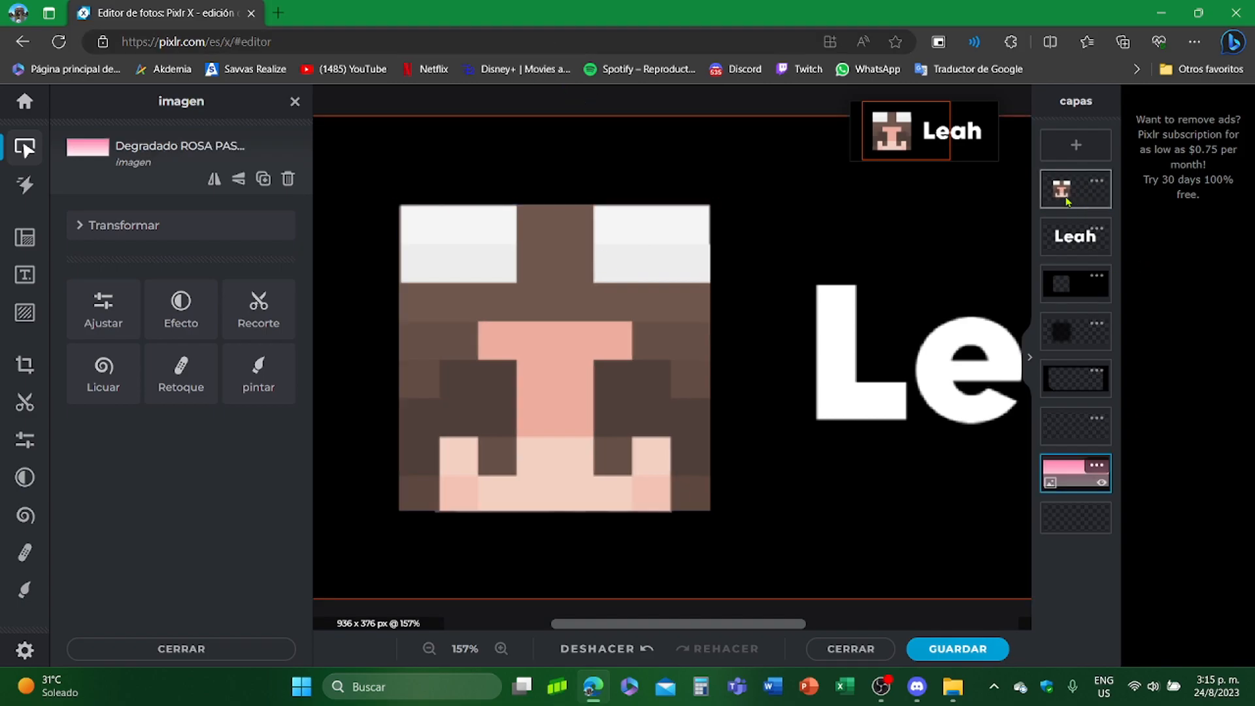
- Move the lettering layer directly above the pink gradient and the face layer directly beneath the top ByBer-Vega template layer
drag(1083, 252, 1077, 427)
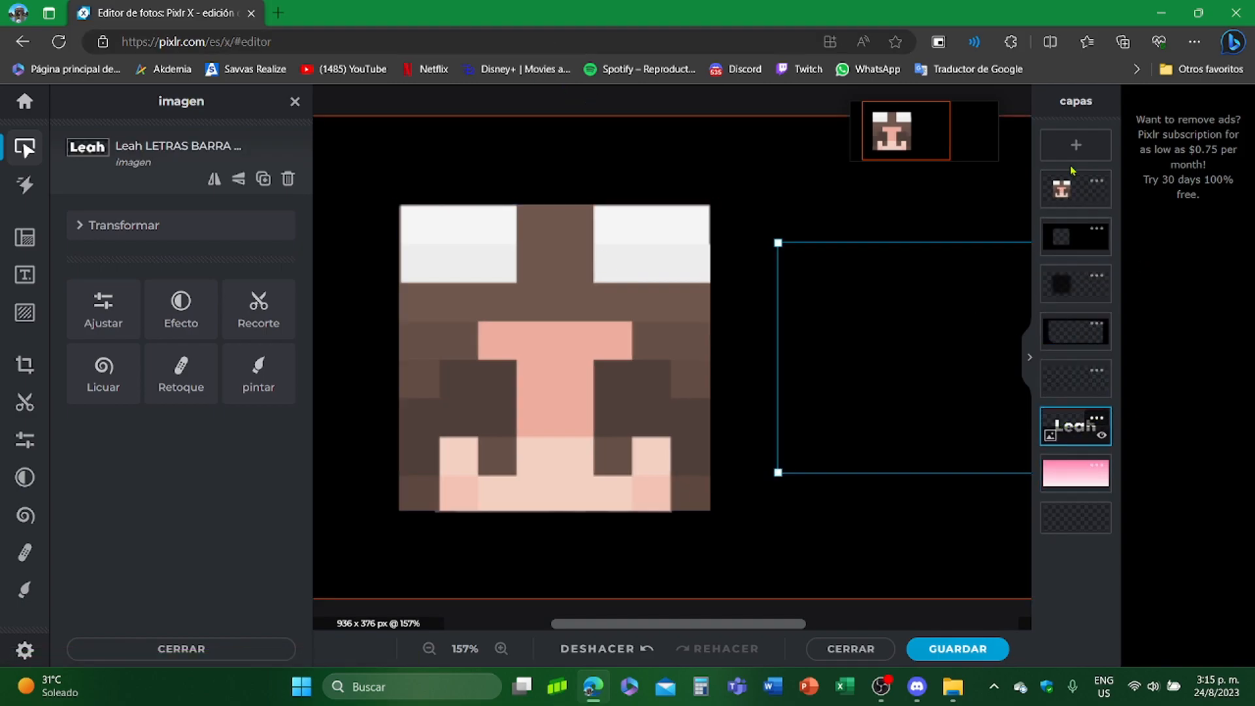
click(1064, 190)
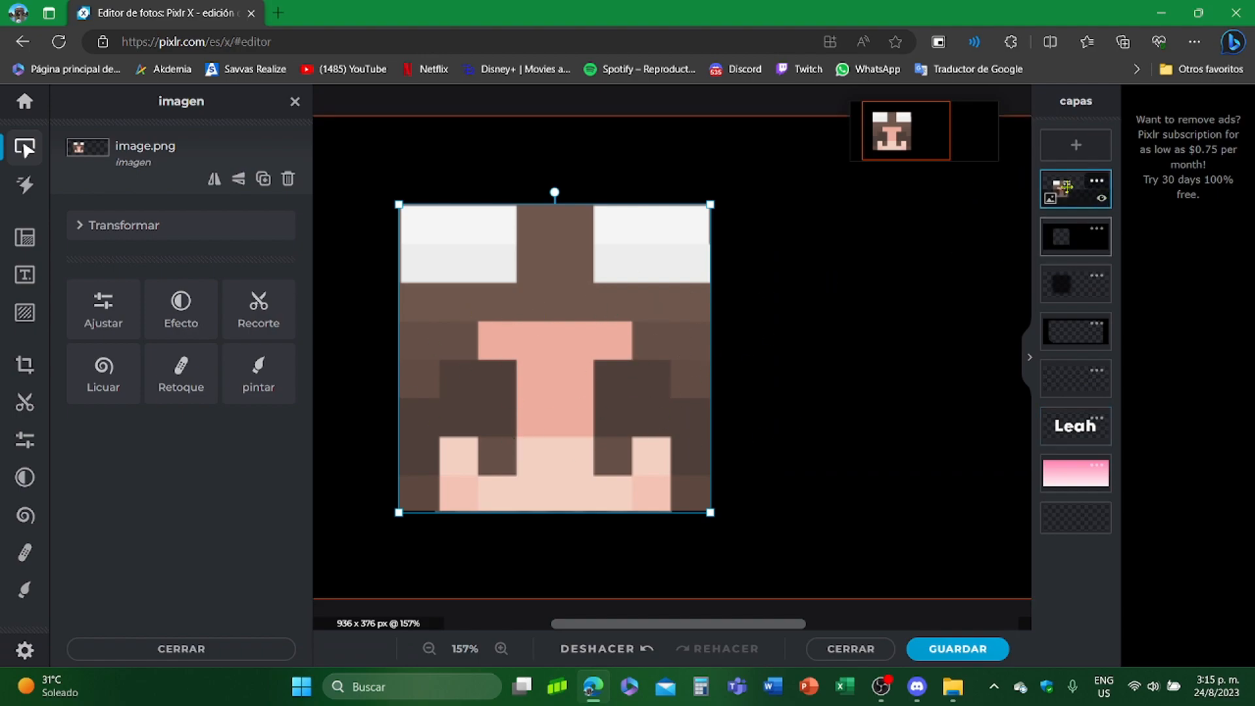
drag(1065, 183, 1066, 194)
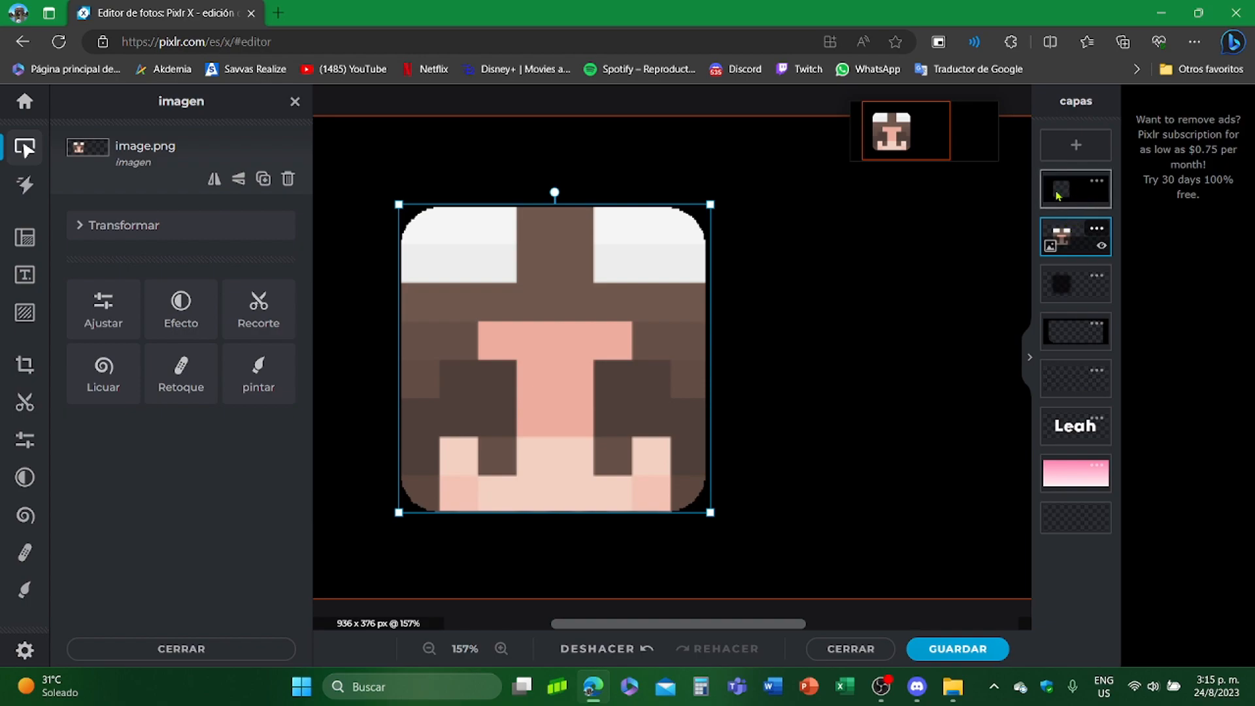
- Merge the top ByBer-Vega template layer with the face layer below it
scroll(876, 294, down, 3)
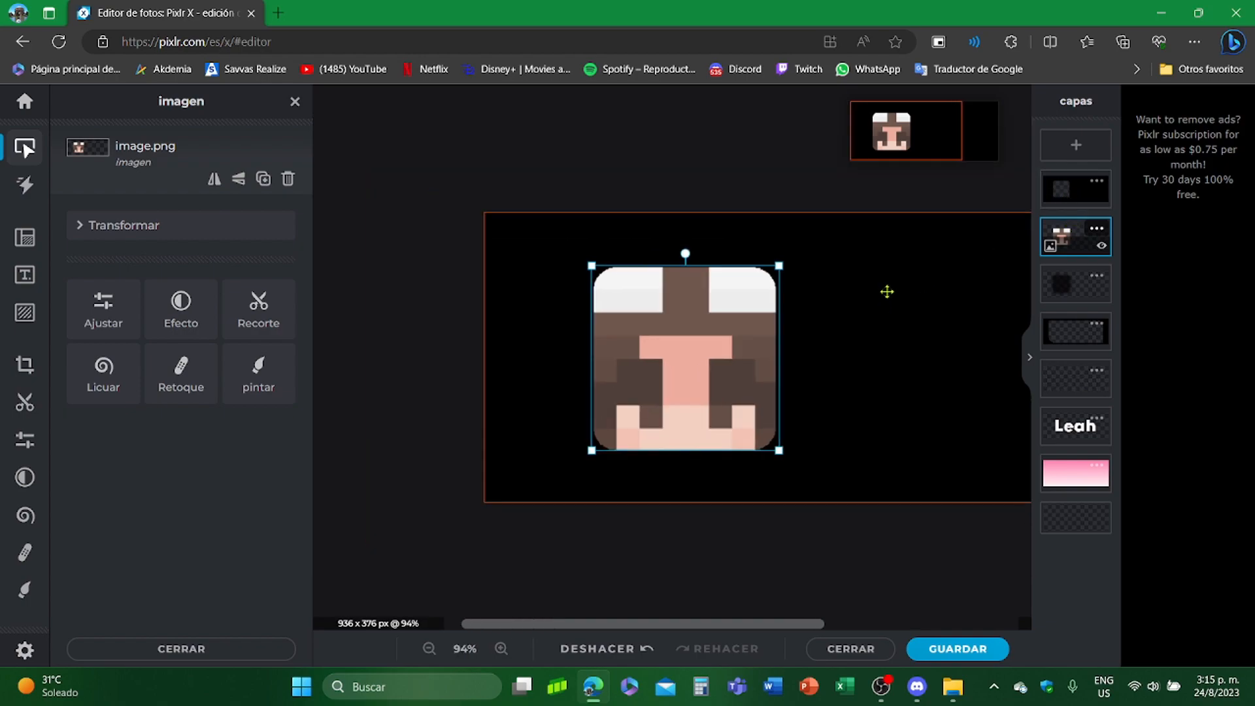
click(1098, 185)
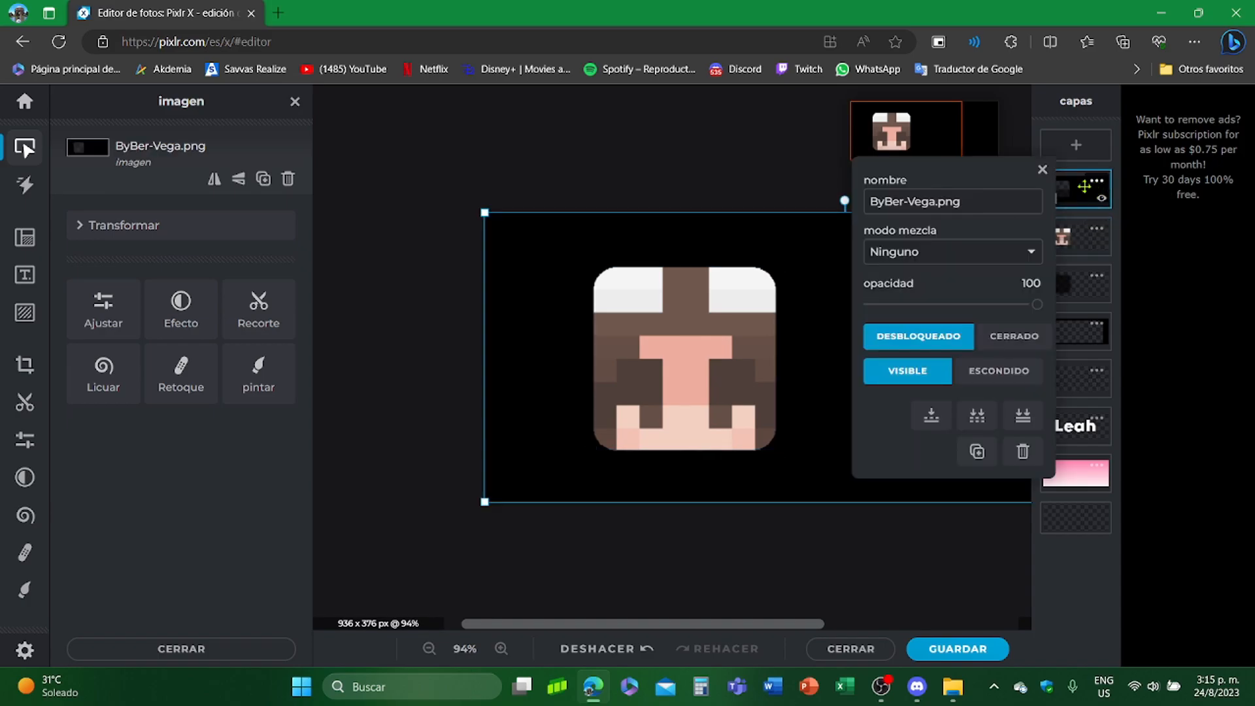
click(1094, 171)
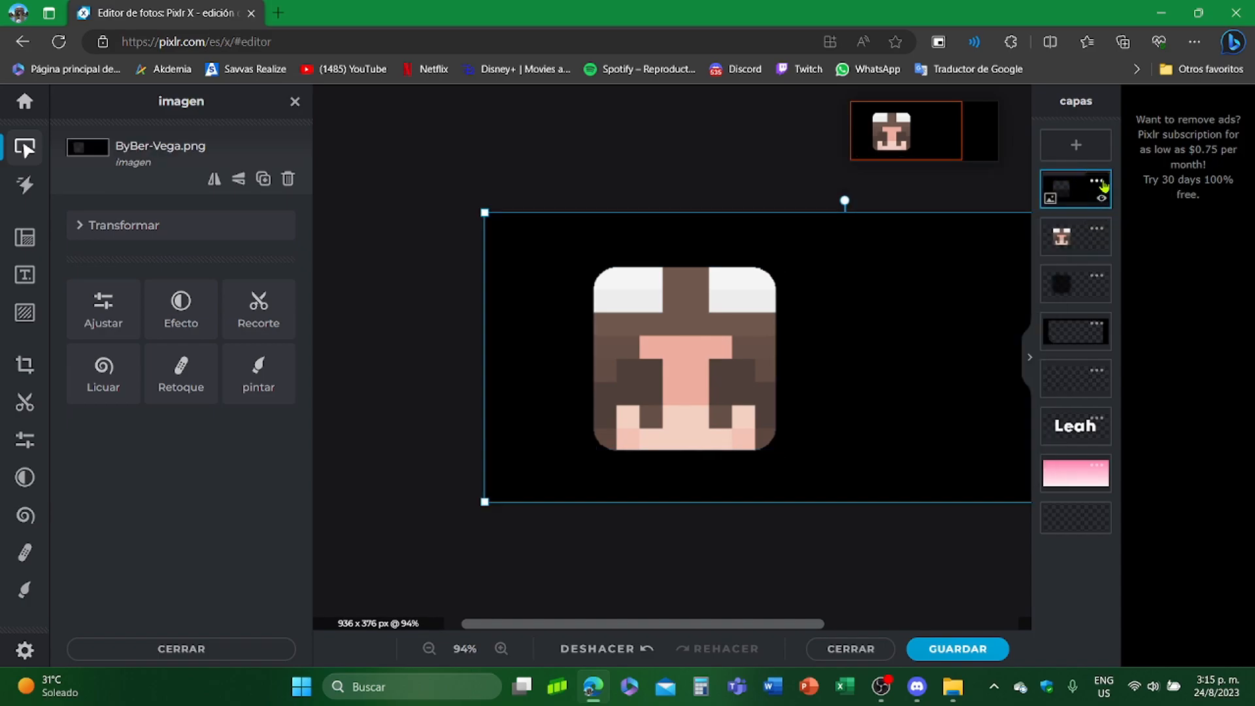
click(1098, 183)
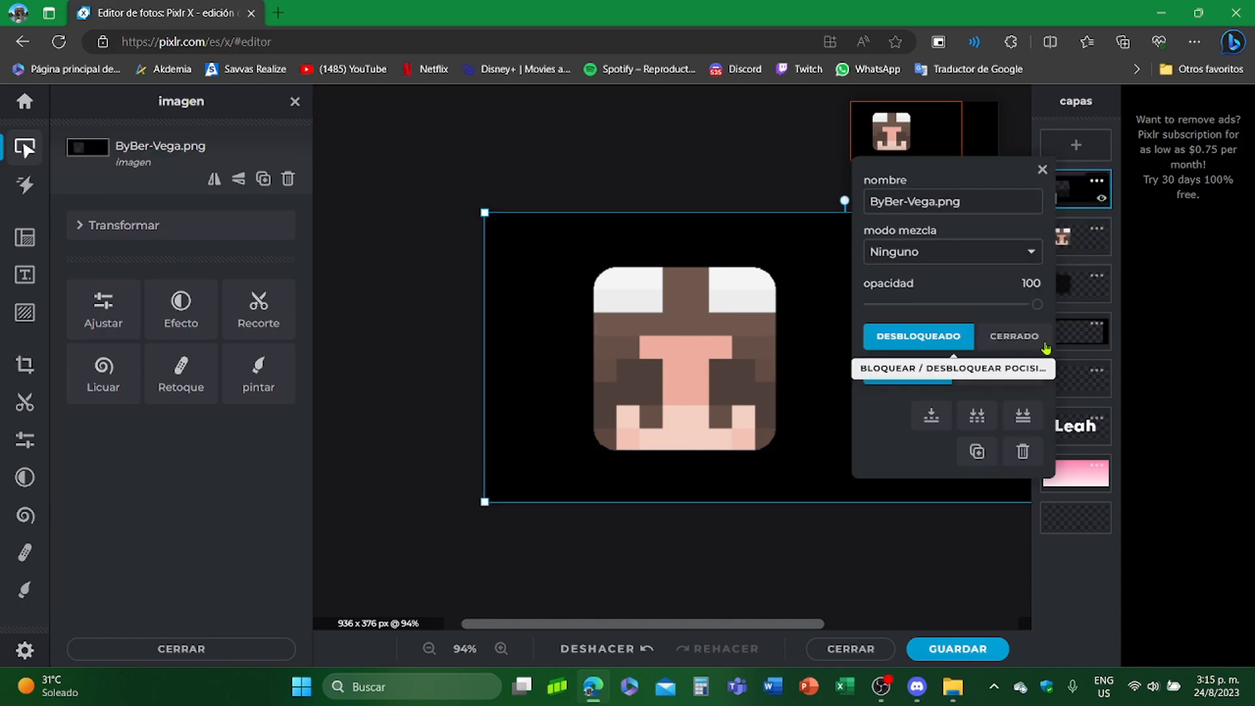
click(932, 419)
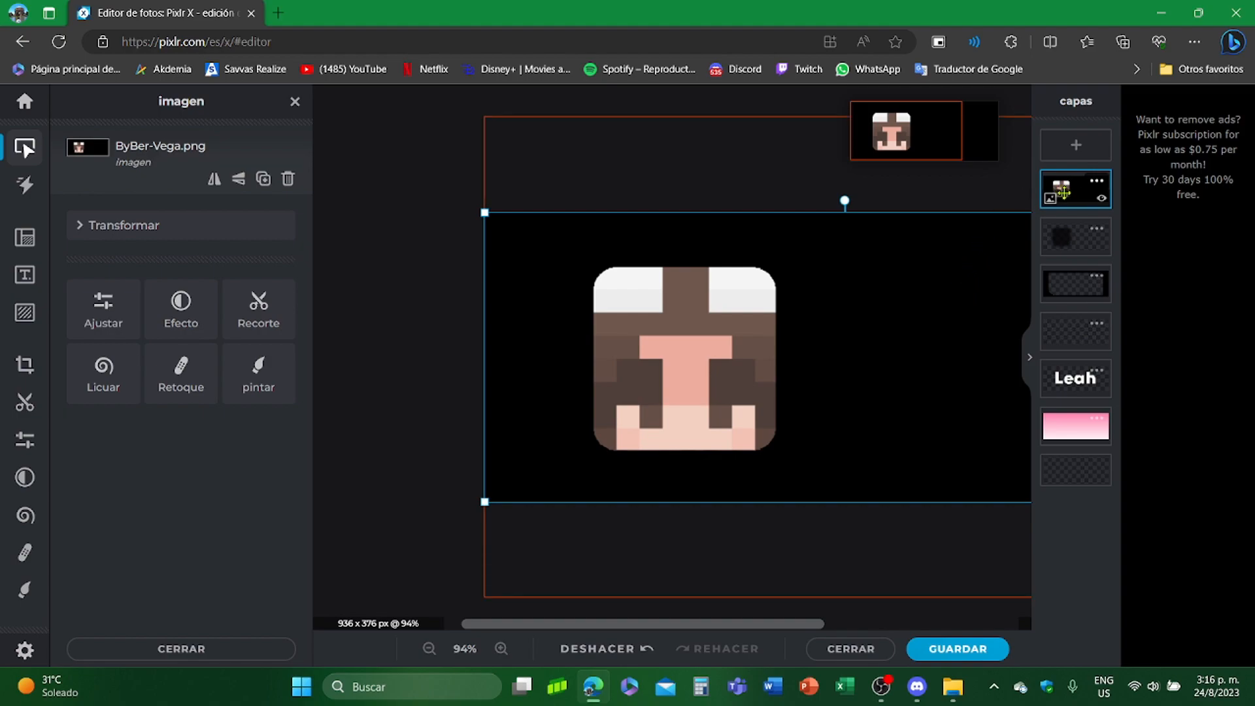
- Start a magic cutout in remove (Quitar) mode on the merged face layer
scroll(879, 341, down, 3)
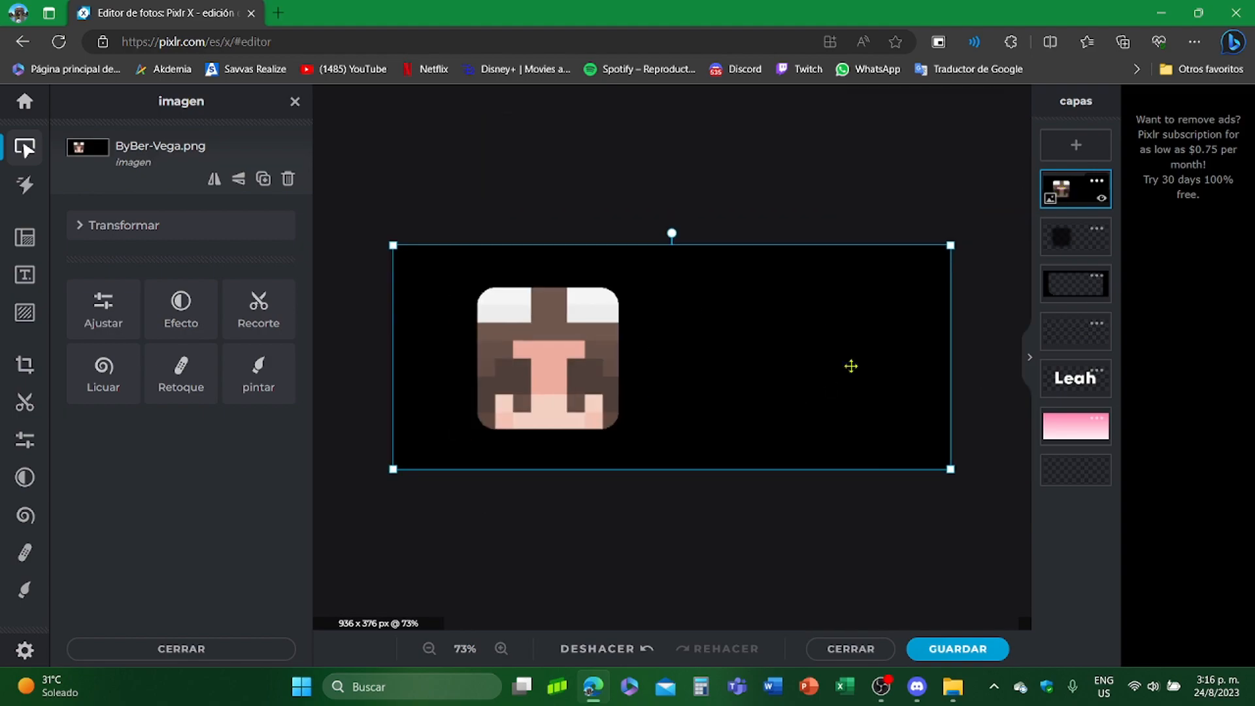
scroll(538, 400, up, 3)
scroll(538, 400, up, 1)
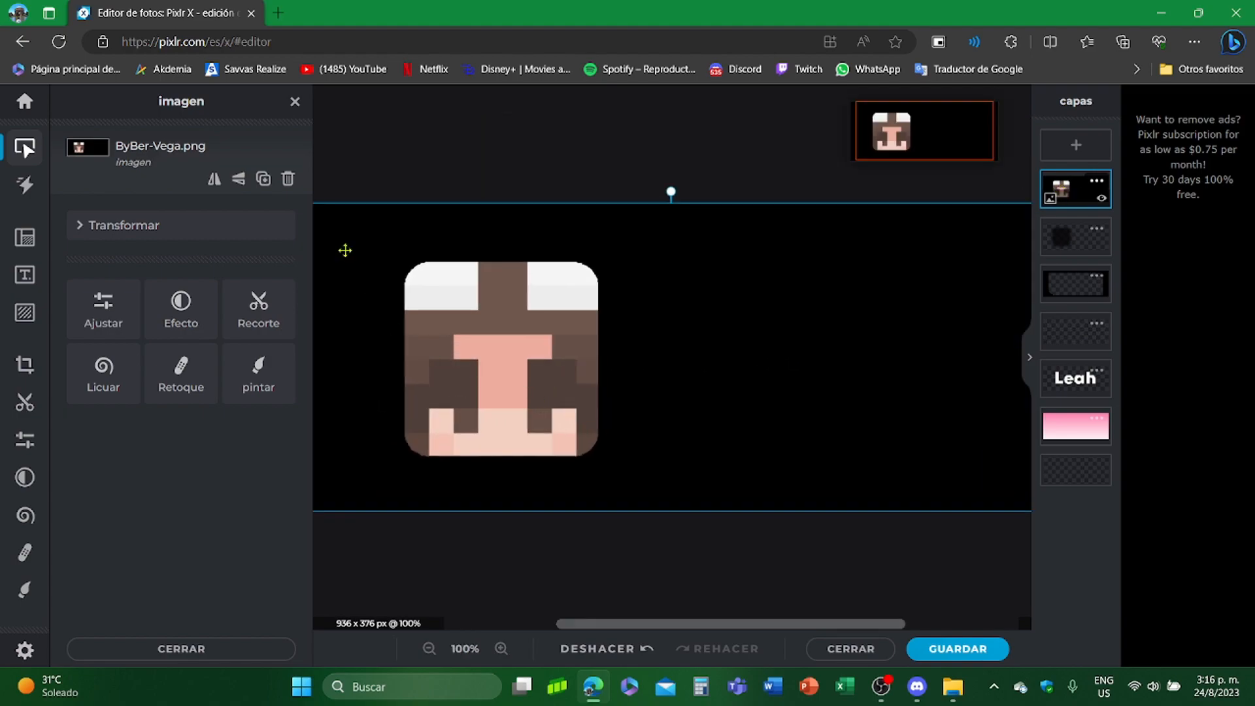
click(274, 331)
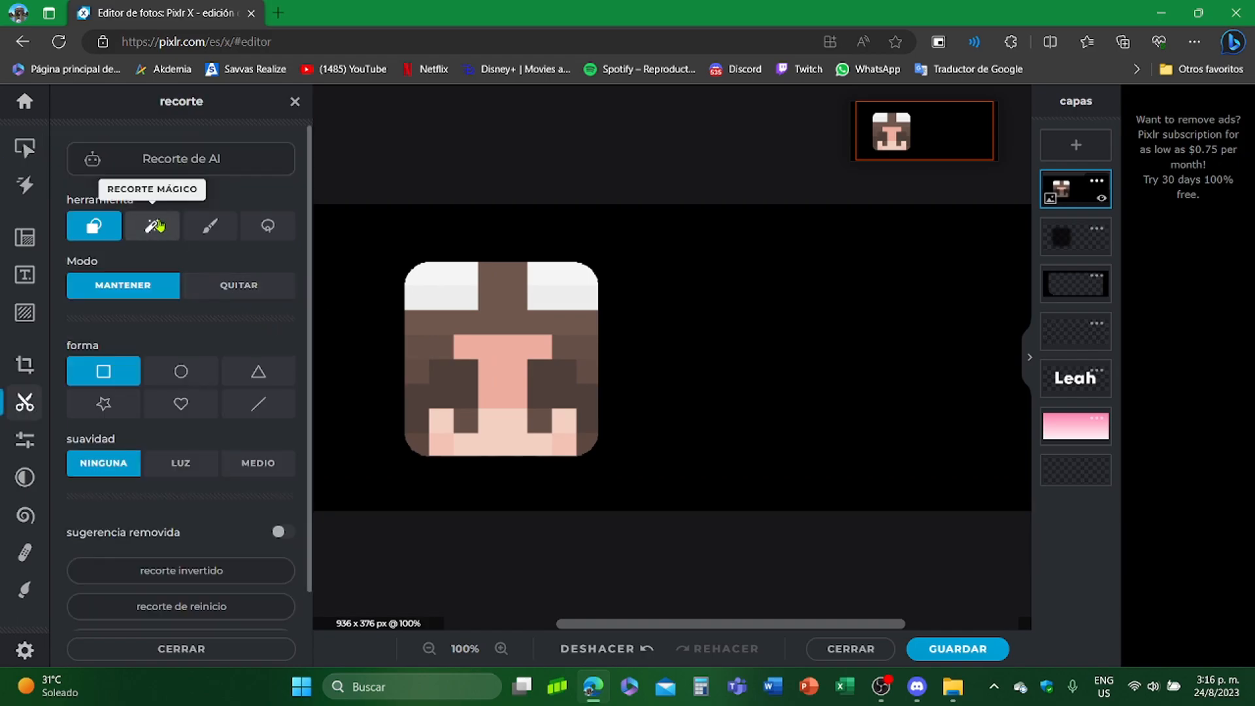
click(156, 226)
- Try to cut away the black area around the face with a tolerance of 100, and undo the cut
drag(143, 370, 288, 369)
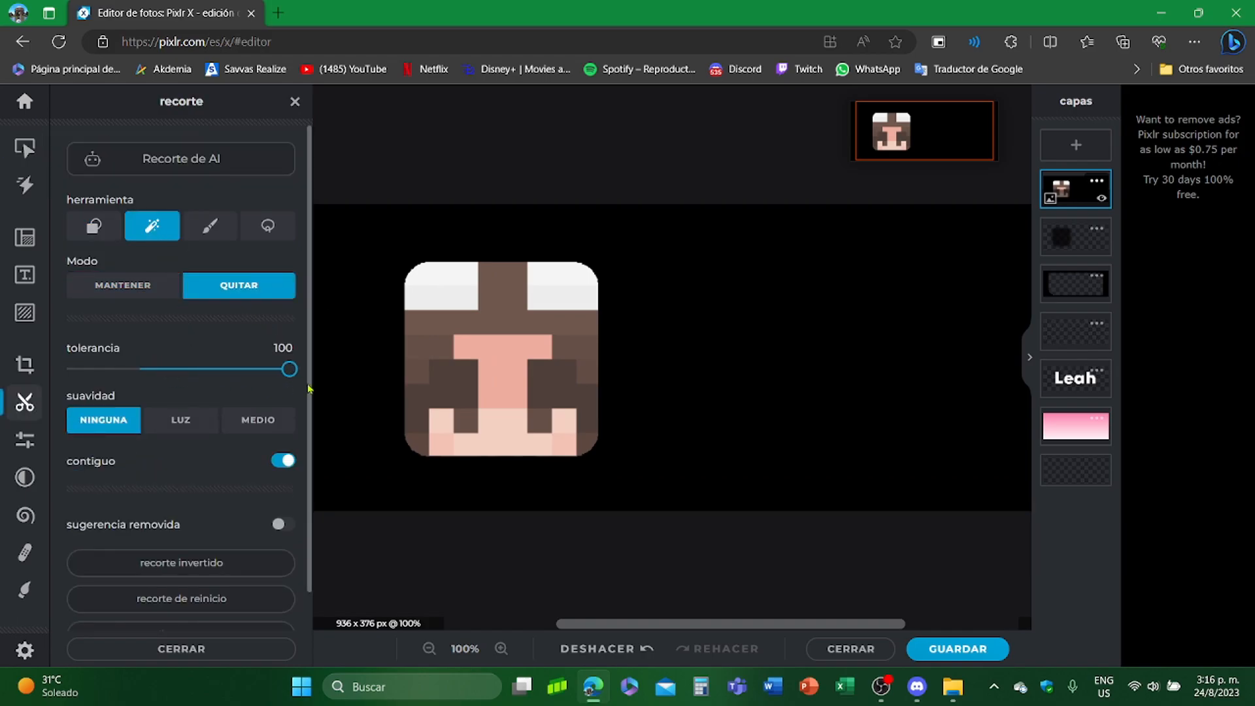
click(360, 288)
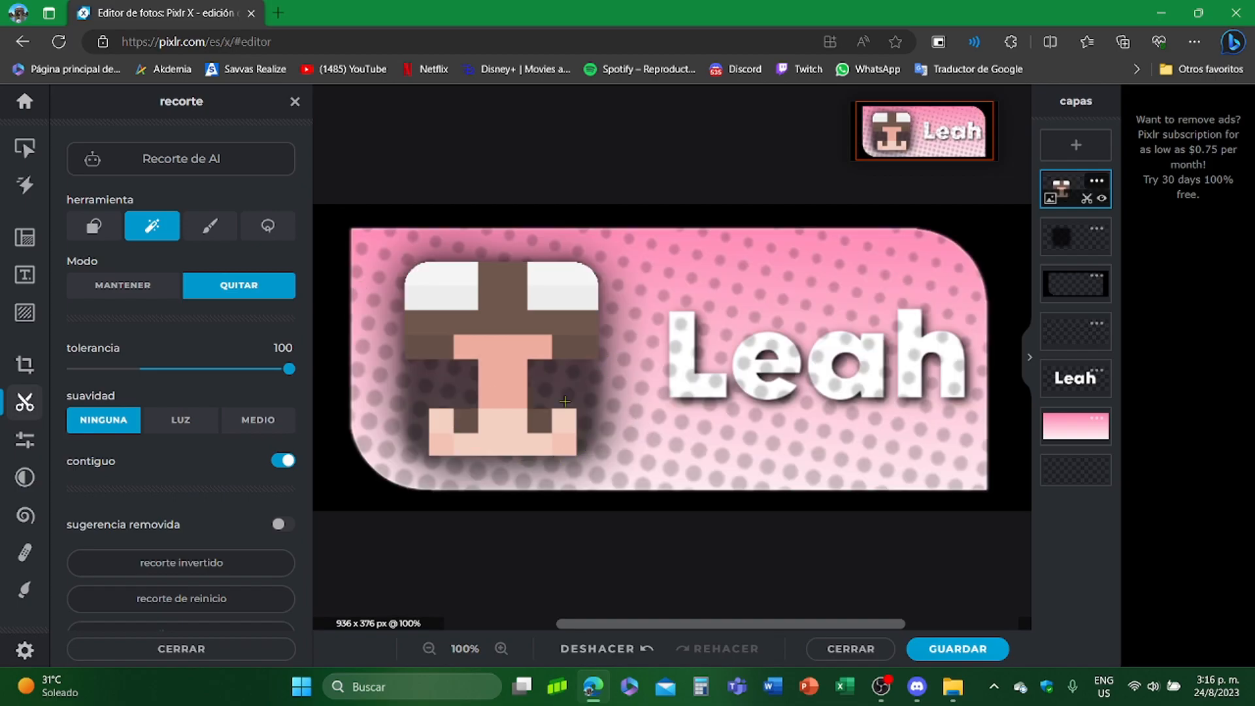
click(600, 650)
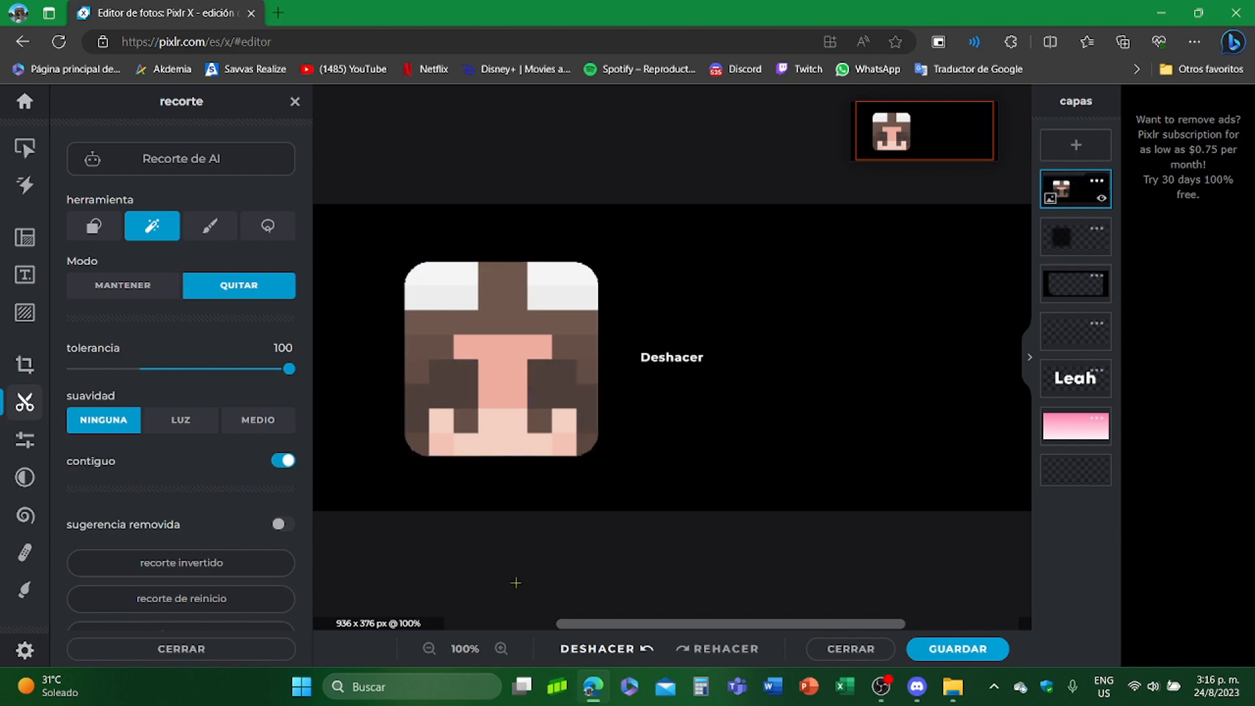
- Cut away the black area around the face with a tolerance of 54 and return to arranging layers
drag(289, 368, 190, 368)
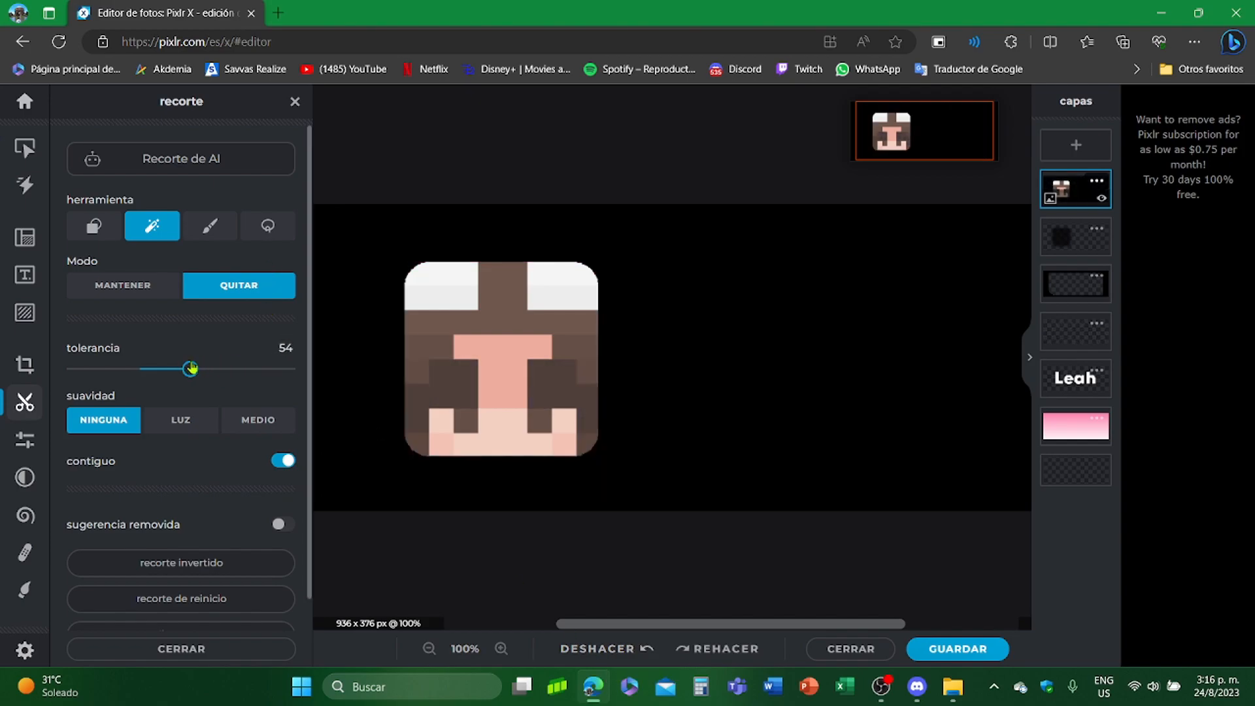
click(355, 314)
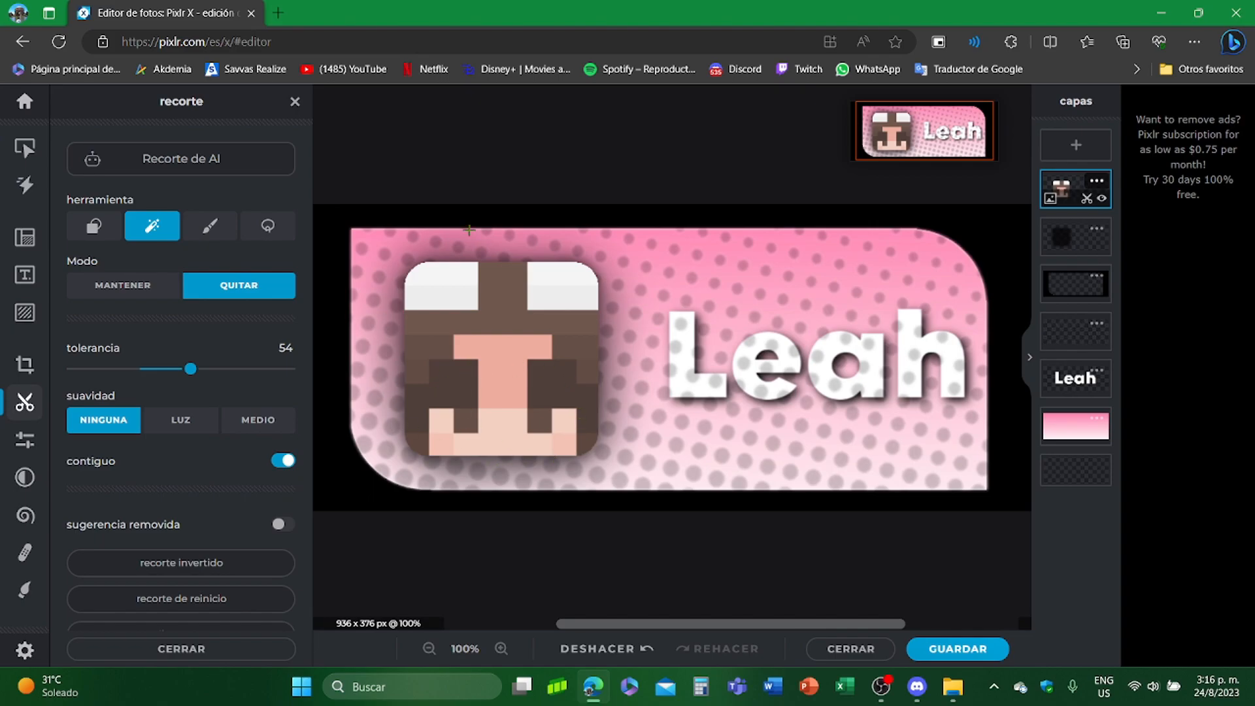
click(25, 148)
scroll(709, 304, down, 2)
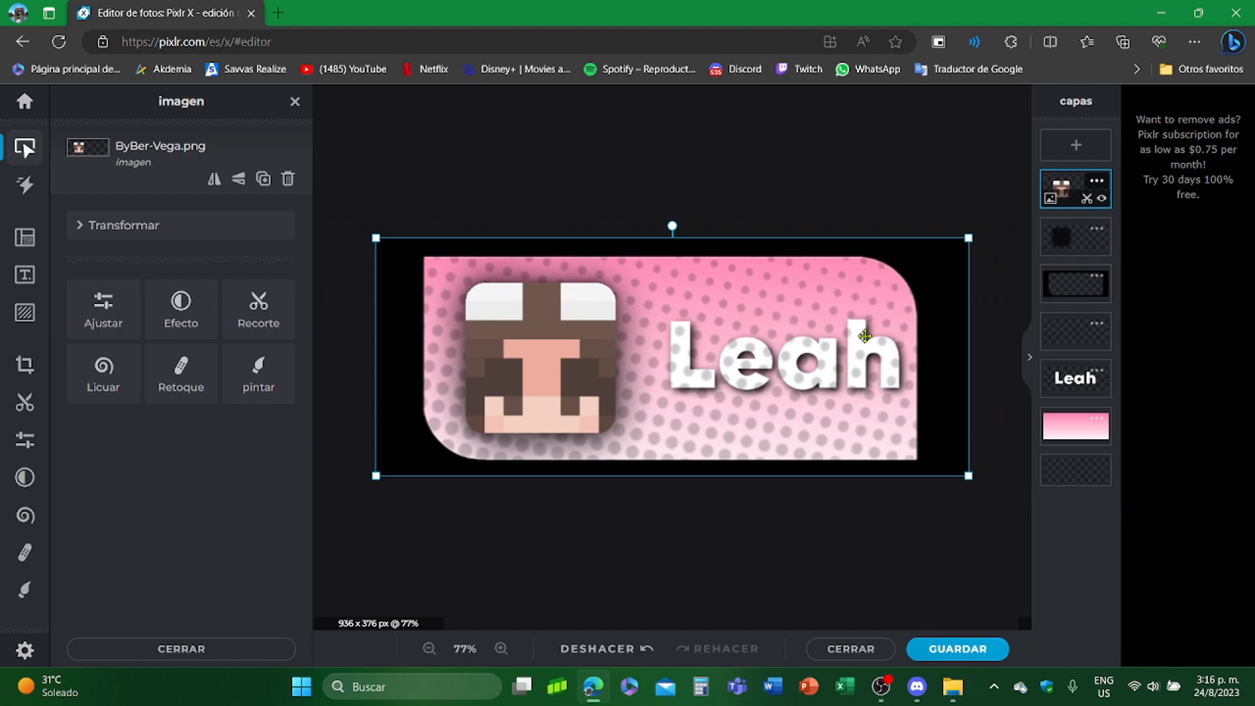
- Move the lettering layer up one place so it sits above the dot-pattern layer
drag(1075, 380, 1067, 335)
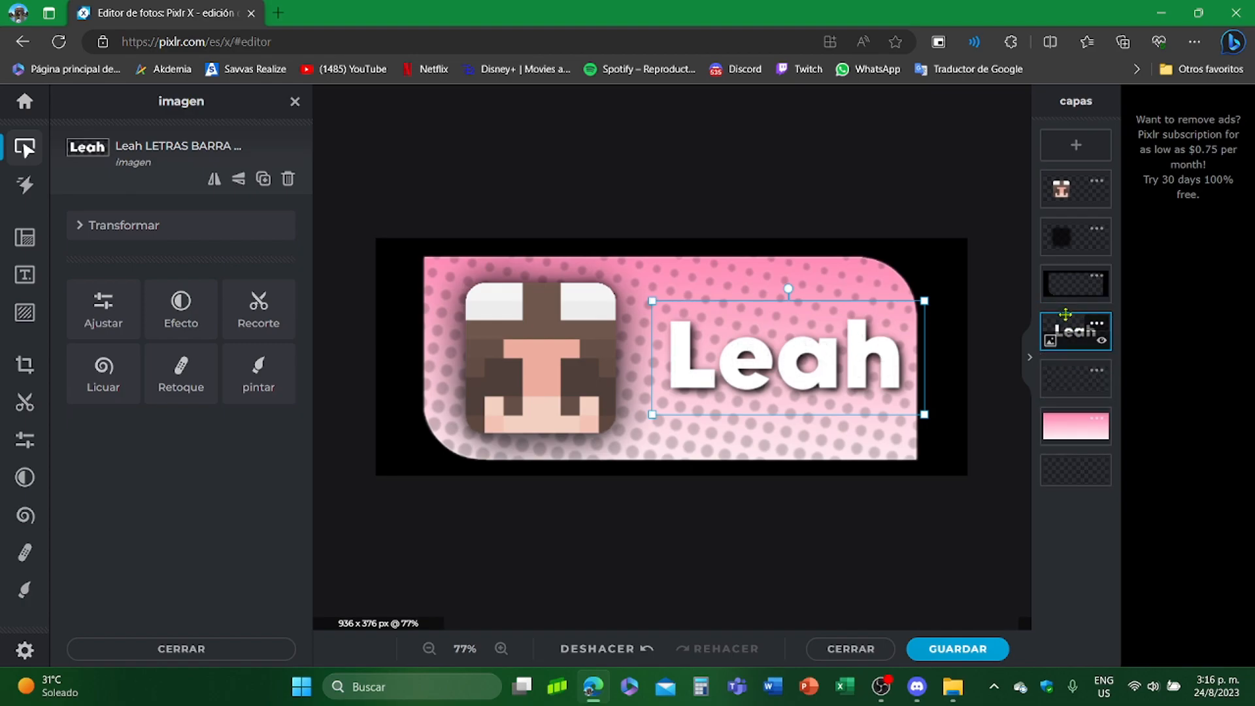
drag(536, 366, 513, 366)
click(594, 652)
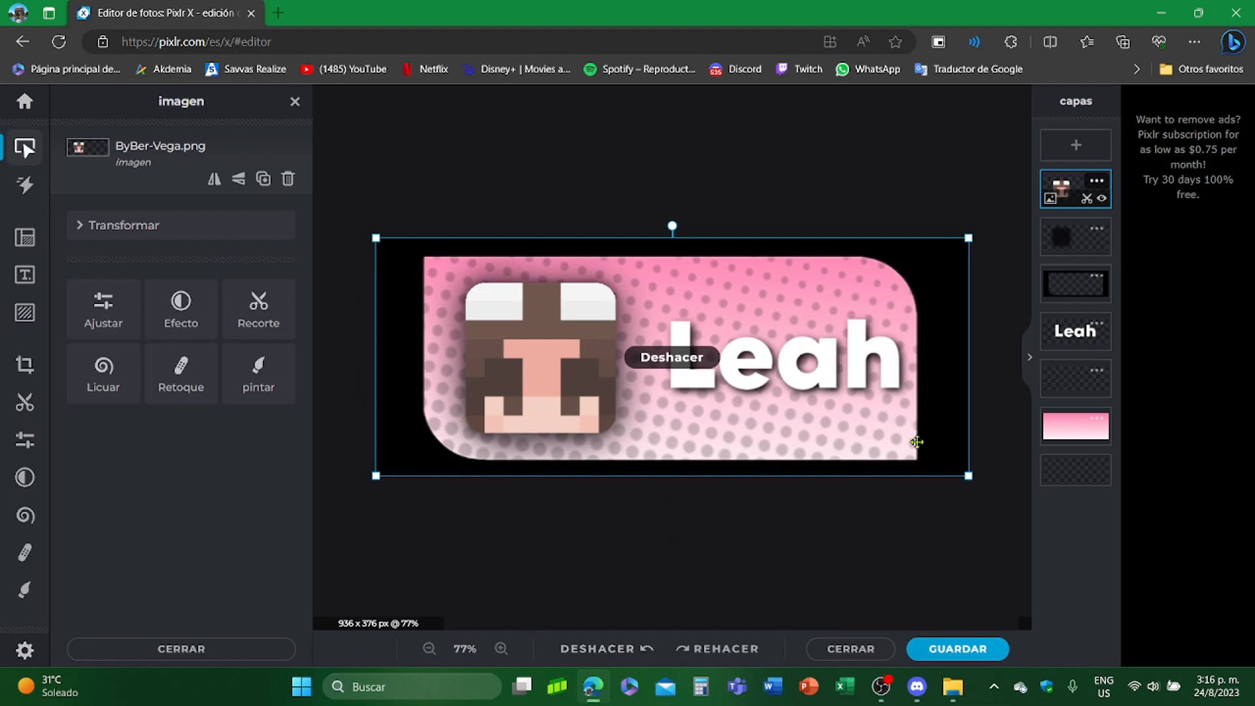
- Nudge the white lettering slightly left and down to centre it in the pink area beside the face
click(1054, 340)
key(Left)
key(Left)
key(Left)
key(Left)
key(Left)
key(Left)
key(Left)
key(Left)
key(Left)
key(Left)
key(Left)
key(Left)
key(Left)
key(Left)
key(Left)
key(Left)
key(Left)
key(Left)
key(Left)
key(Left)
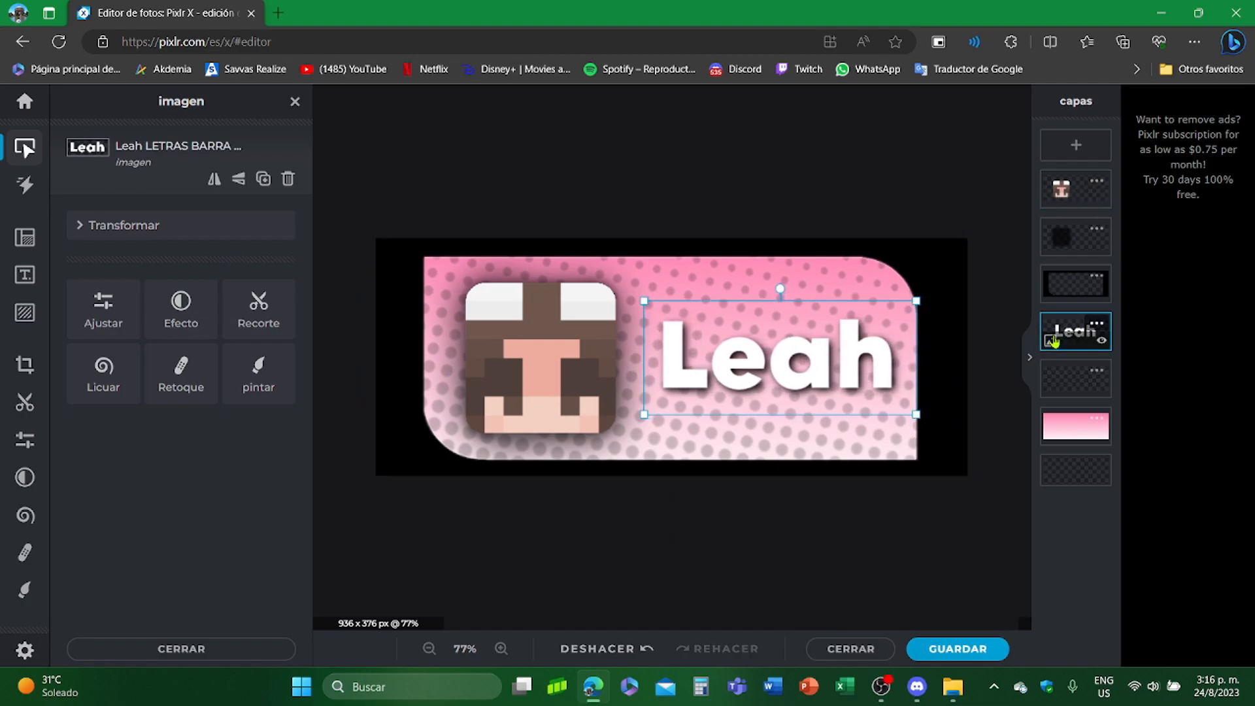
key(Down)
key(Down)
key(Down)
key(Down)
key(Down)
key(Down)
key(Down)
key(Down)
key(Down)
key(Down)
key(Down)
key(Down)
key(Down)
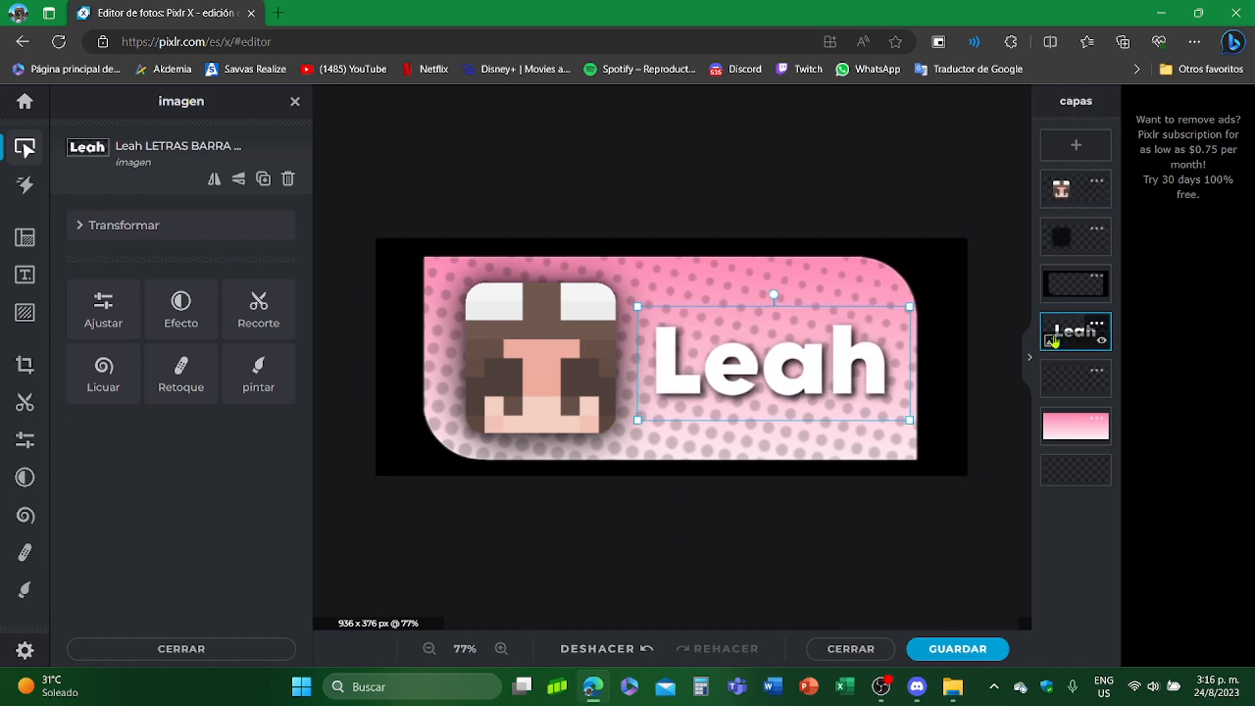
key(Left)
key(Left)
key(Left)
key(Left)
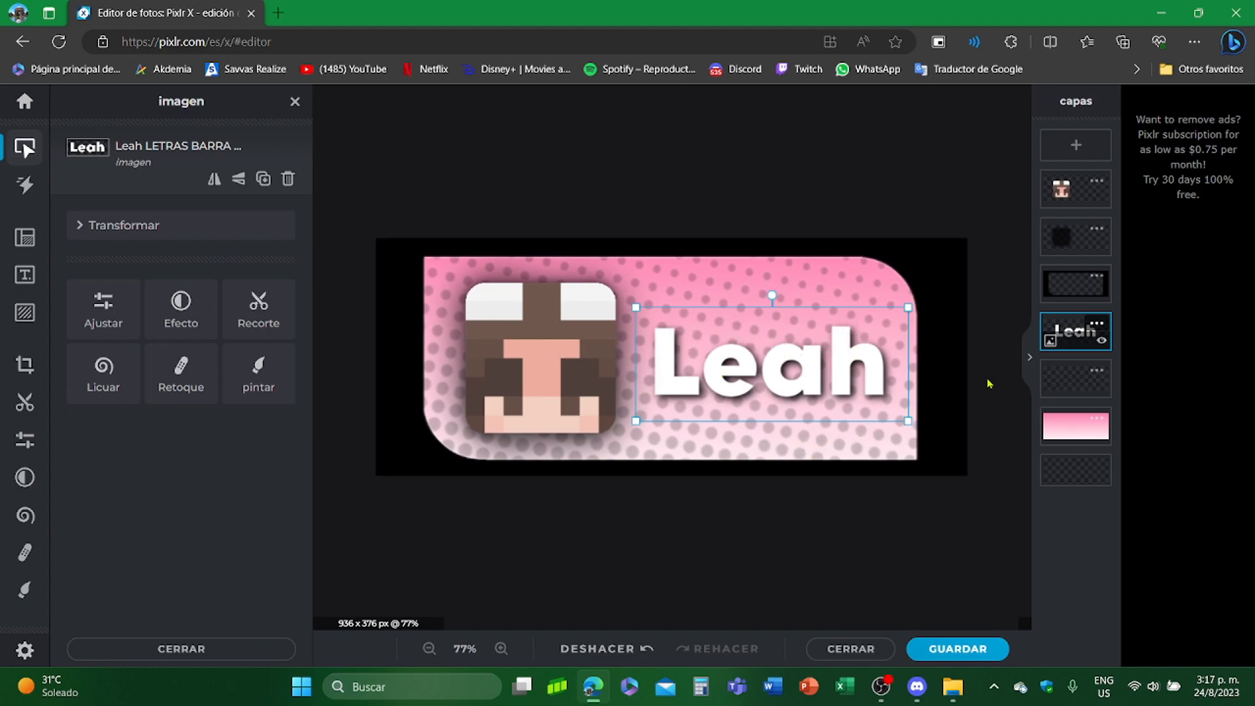
- Move the fondo layer directly below the lettering layer and unlock it
click(1063, 294)
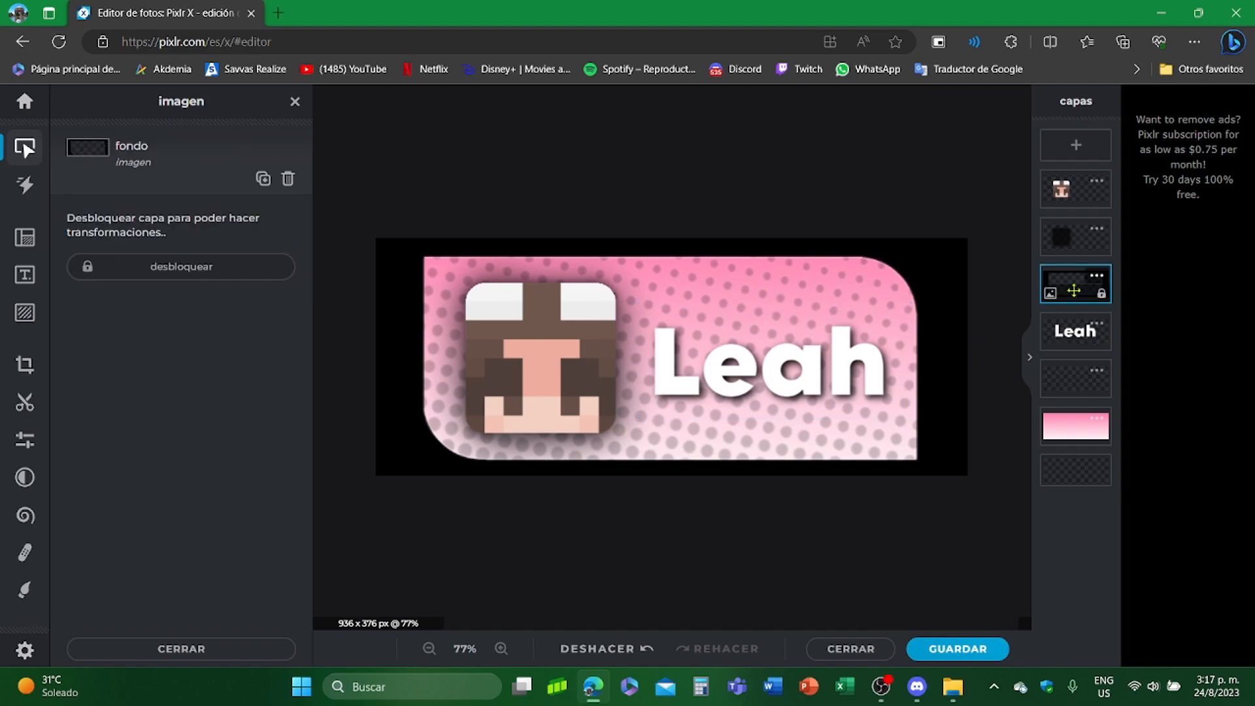
drag(1065, 288, 1098, 360)
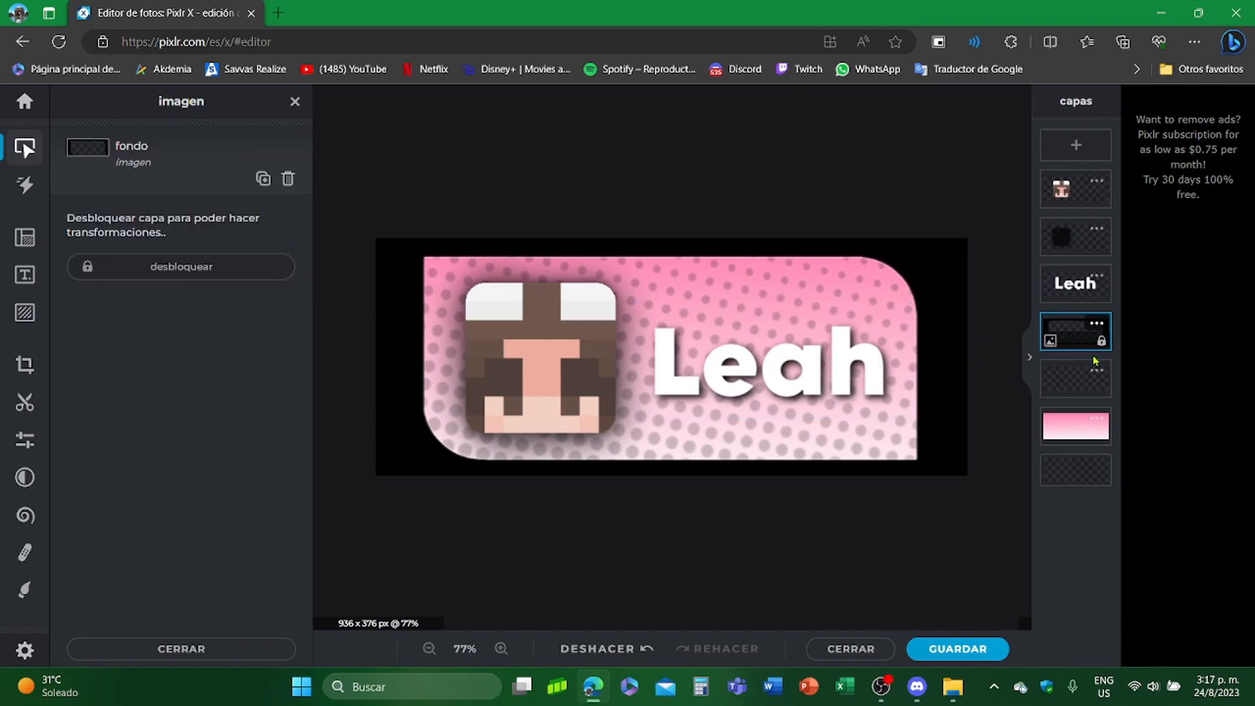
click(1101, 341)
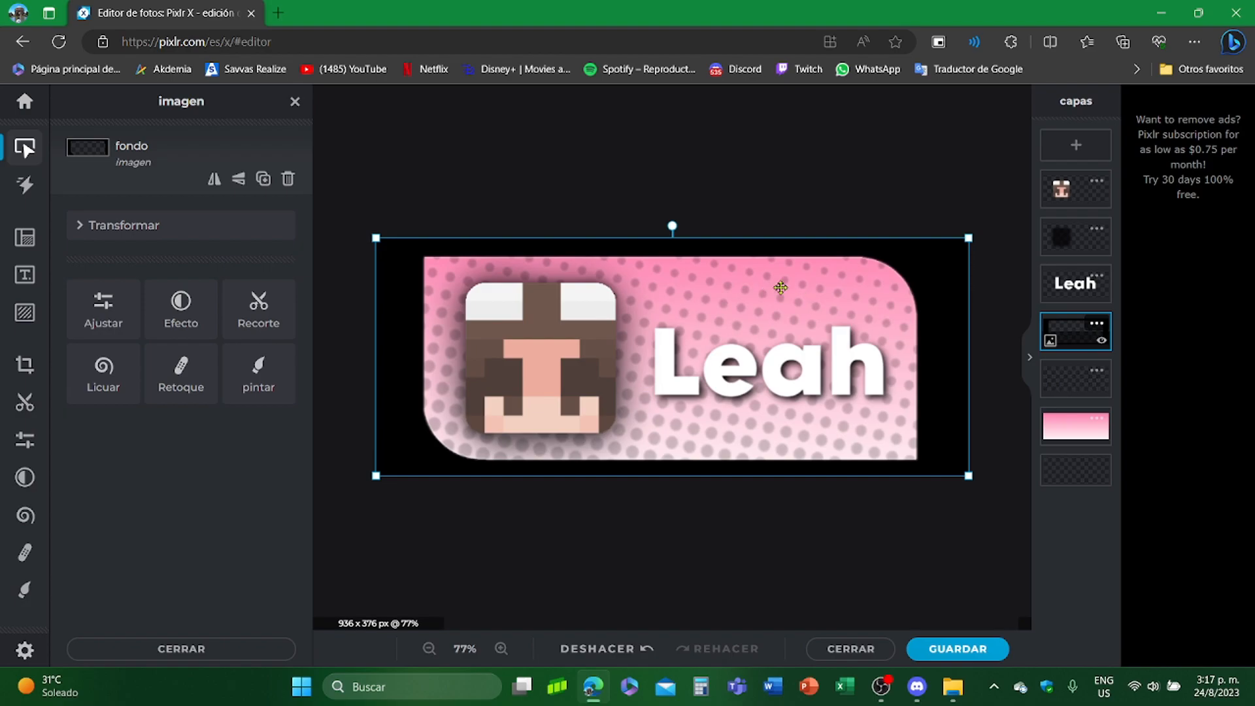
- Merge the fondo layer down twice, combining it with the dot-pattern layer and the pink gradient layer
click(1096, 325)
click(928, 558)
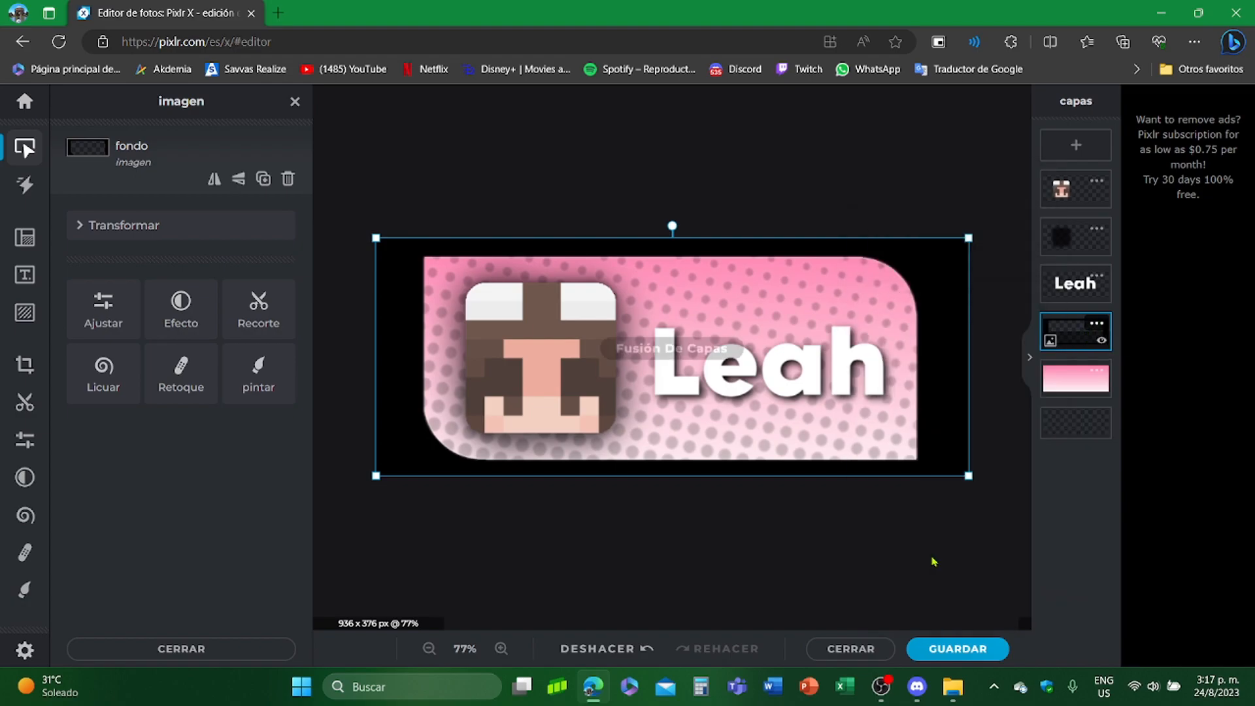
click(1096, 324)
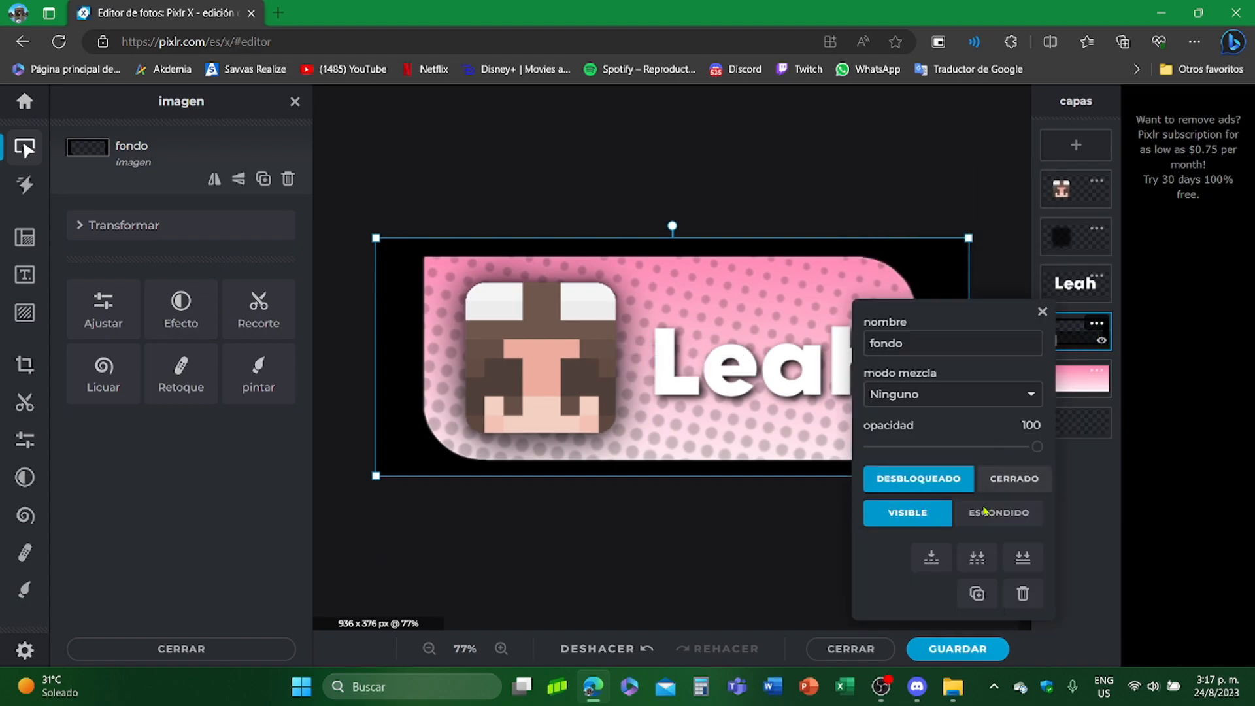
click(929, 559)
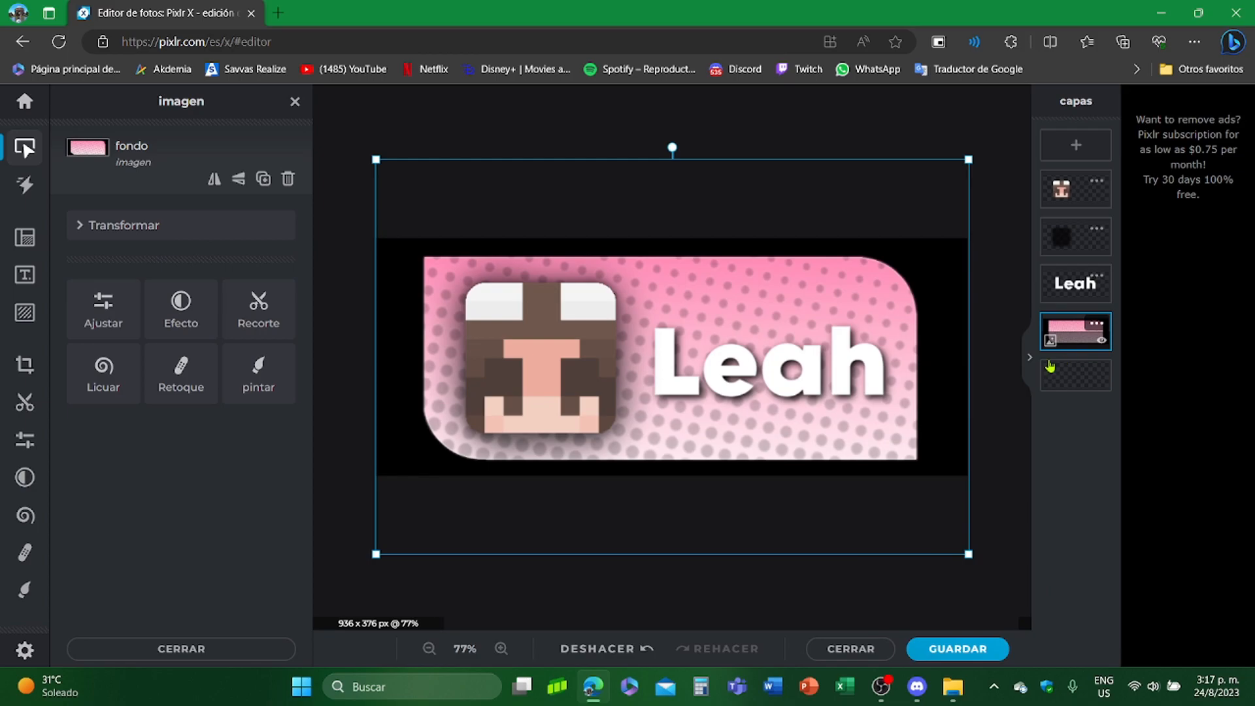
- Remove the black area around the pink shape with the magic cutout at tolerance 100 and return to arranging layers
click(259, 320)
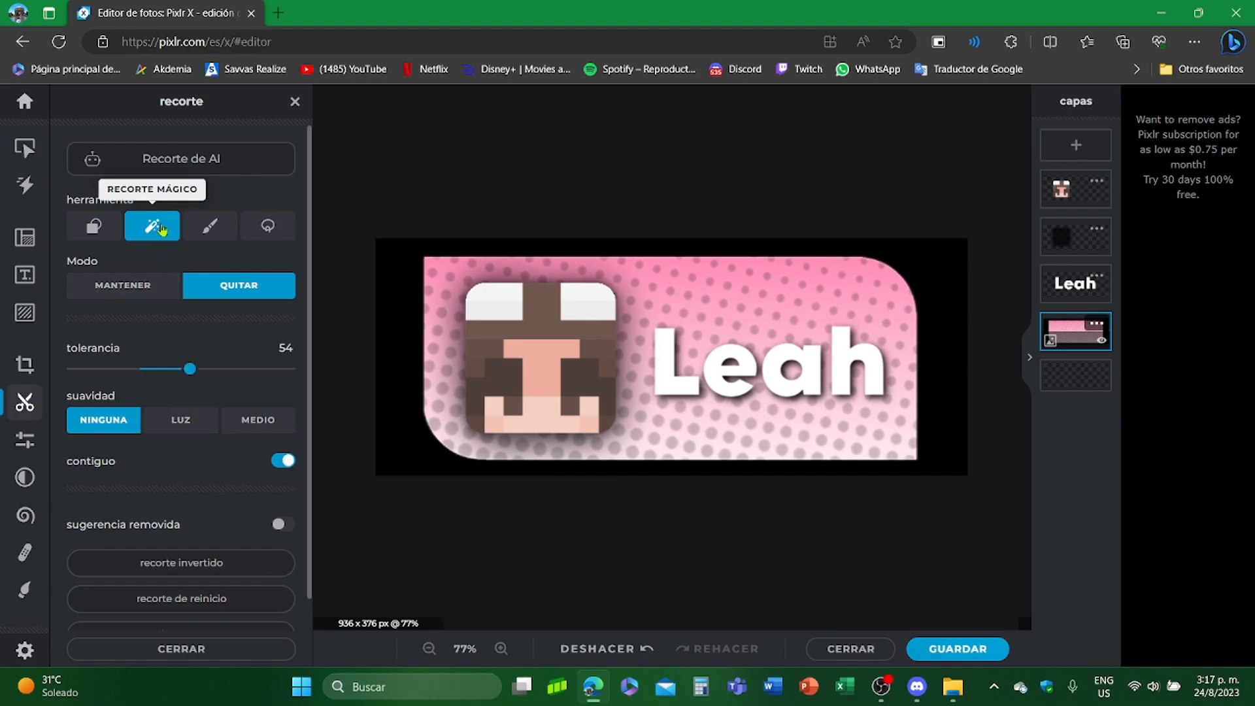
drag(188, 368, 291, 369)
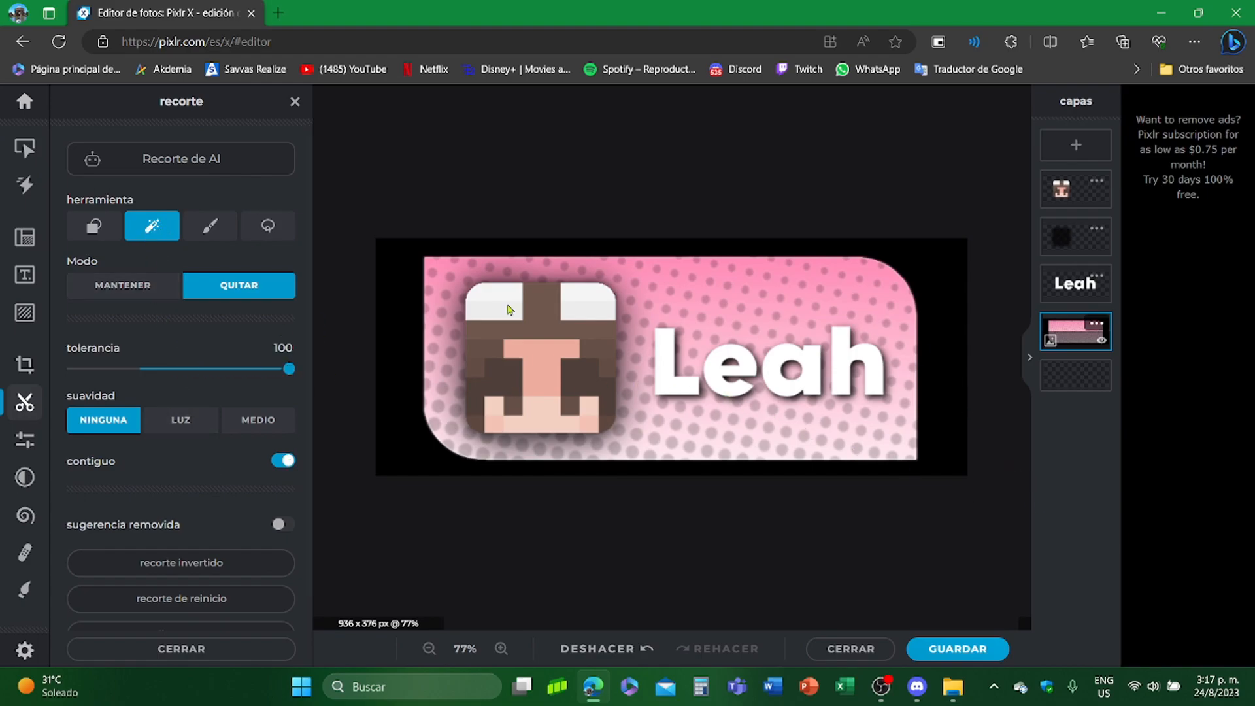
click(397, 417)
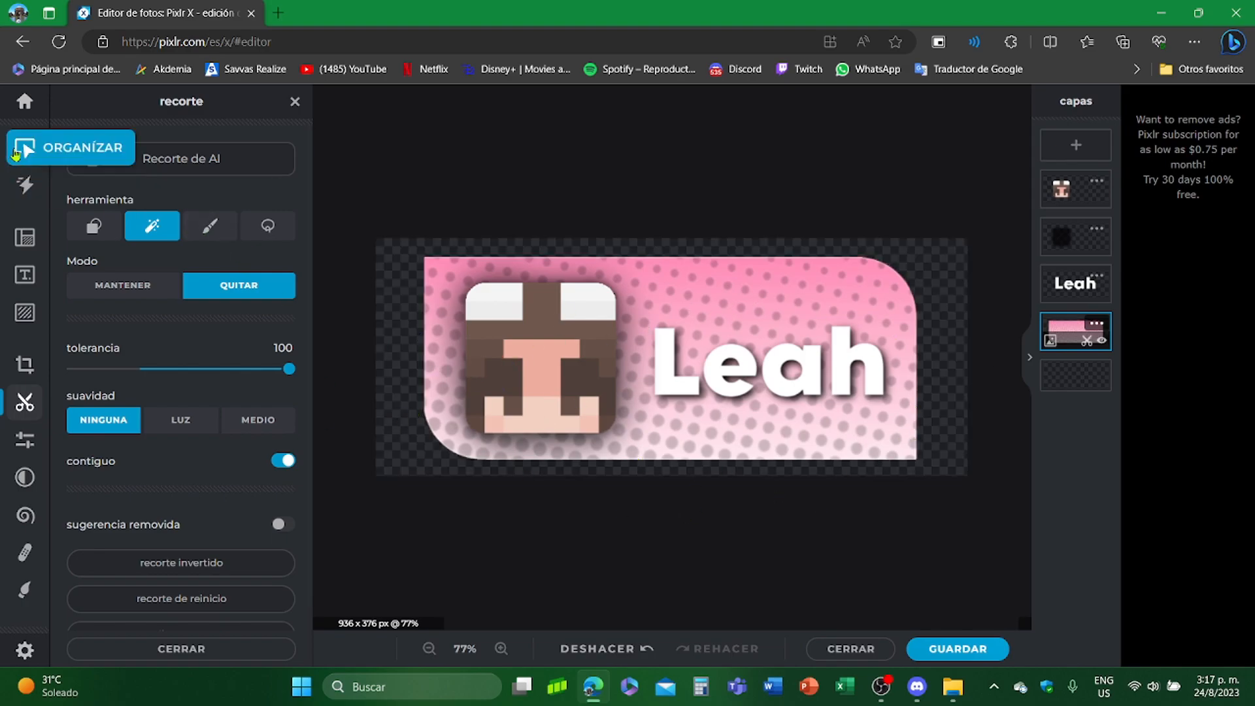
click(17, 154)
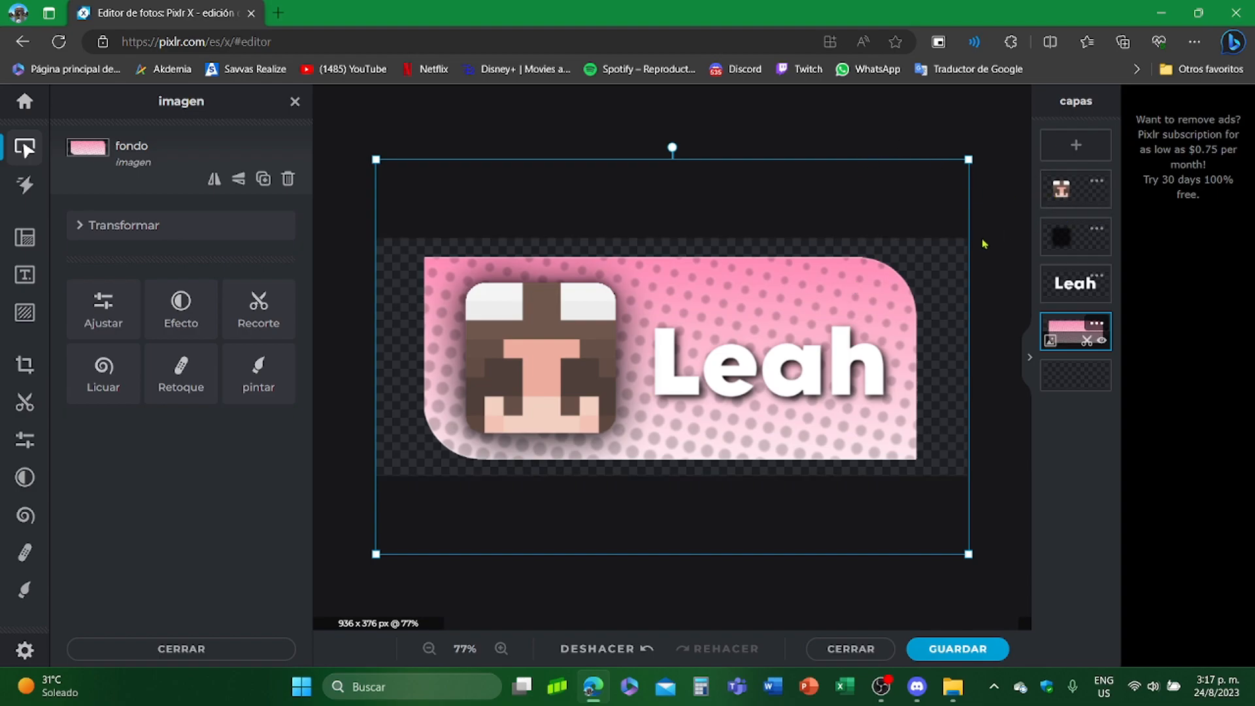
- Apply the automatic adjustment to the skin face layer
click(1062, 195)
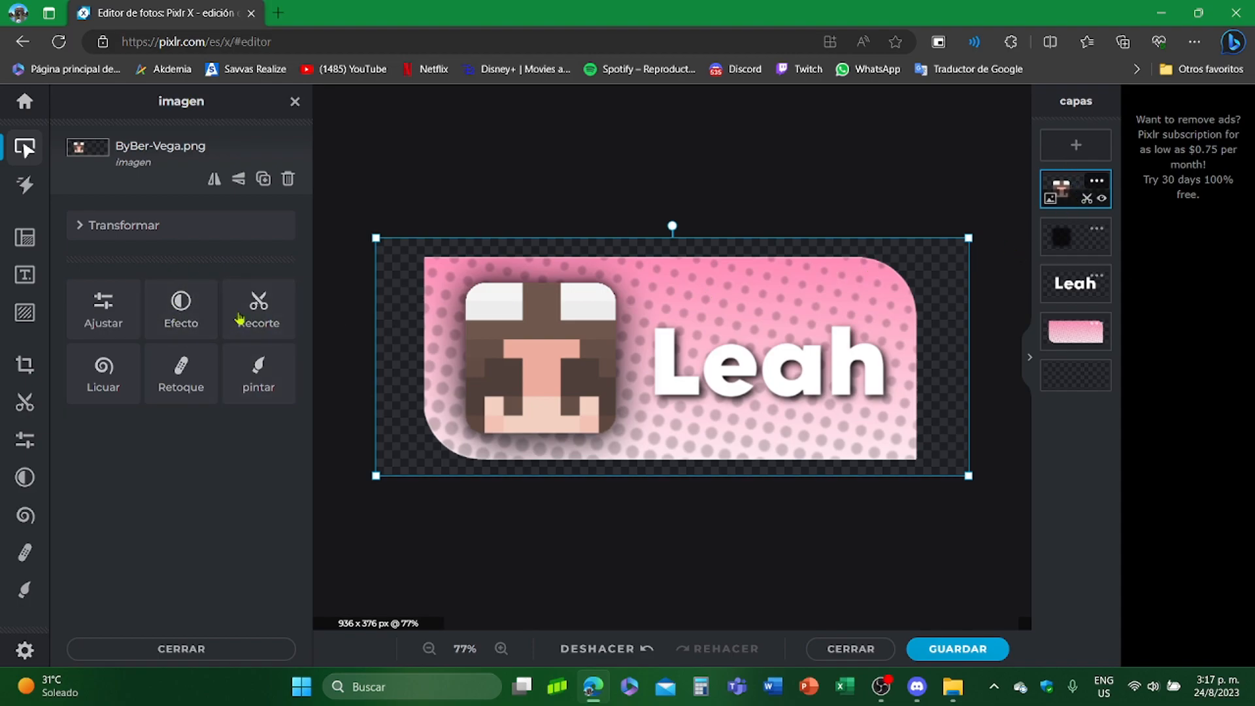
click(103, 307)
click(101, 190)
click(248, 649)
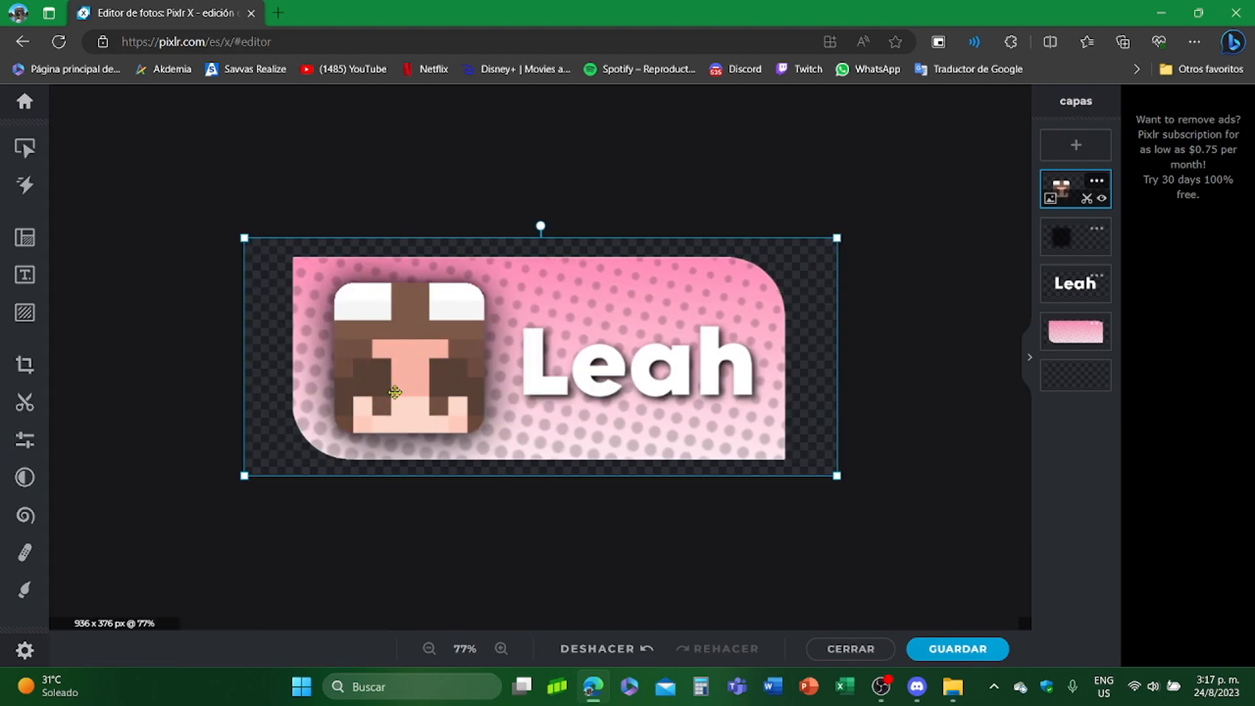
- Apply the automatic adjustment to the dark shadow layer behind the face
click(1075, 237)
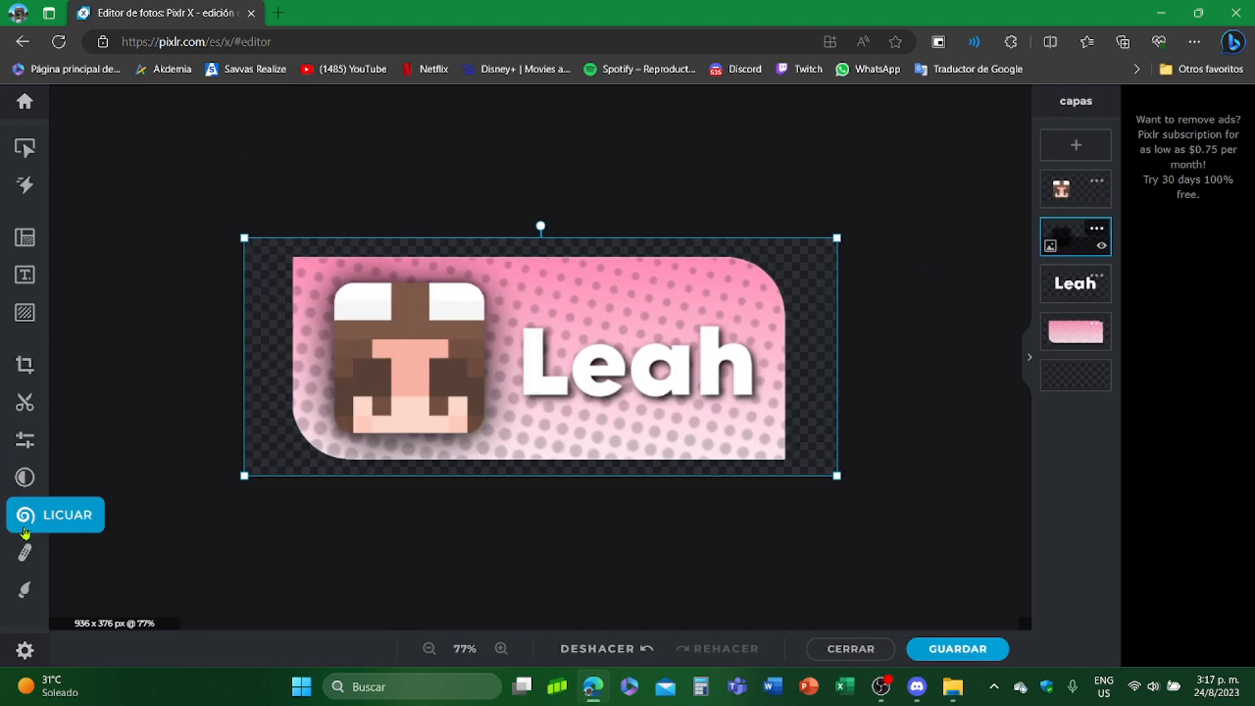
click(24, 439)
click(104, 173)
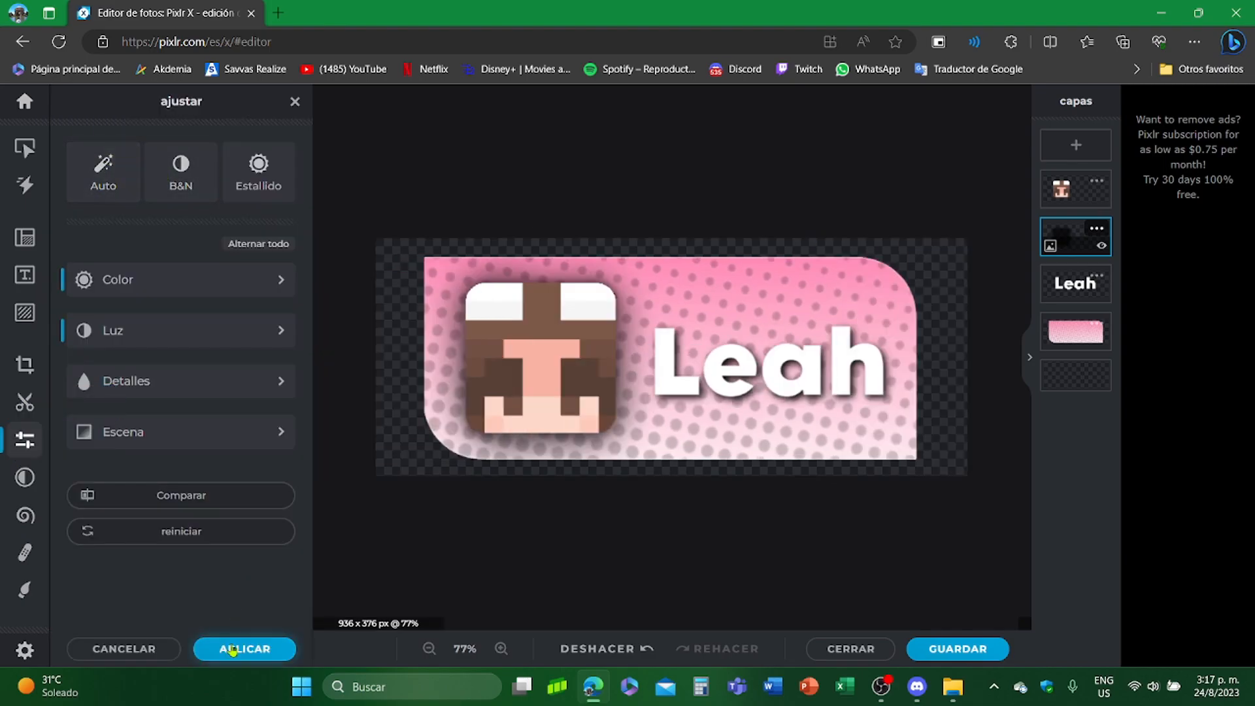
click(241, 648)
- Apply the automatic adjustment to the merged pink background layer
click(1075, 332)
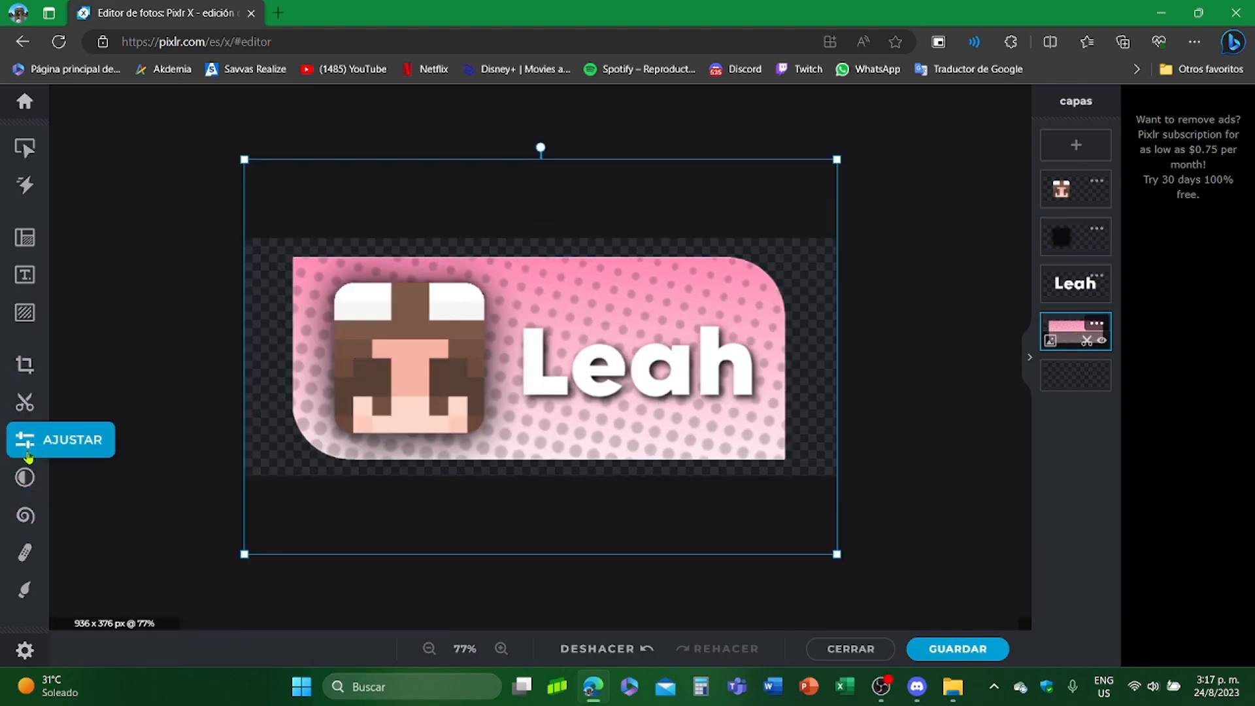
click(24, 439)
click(103, 173)
click(245, 649)
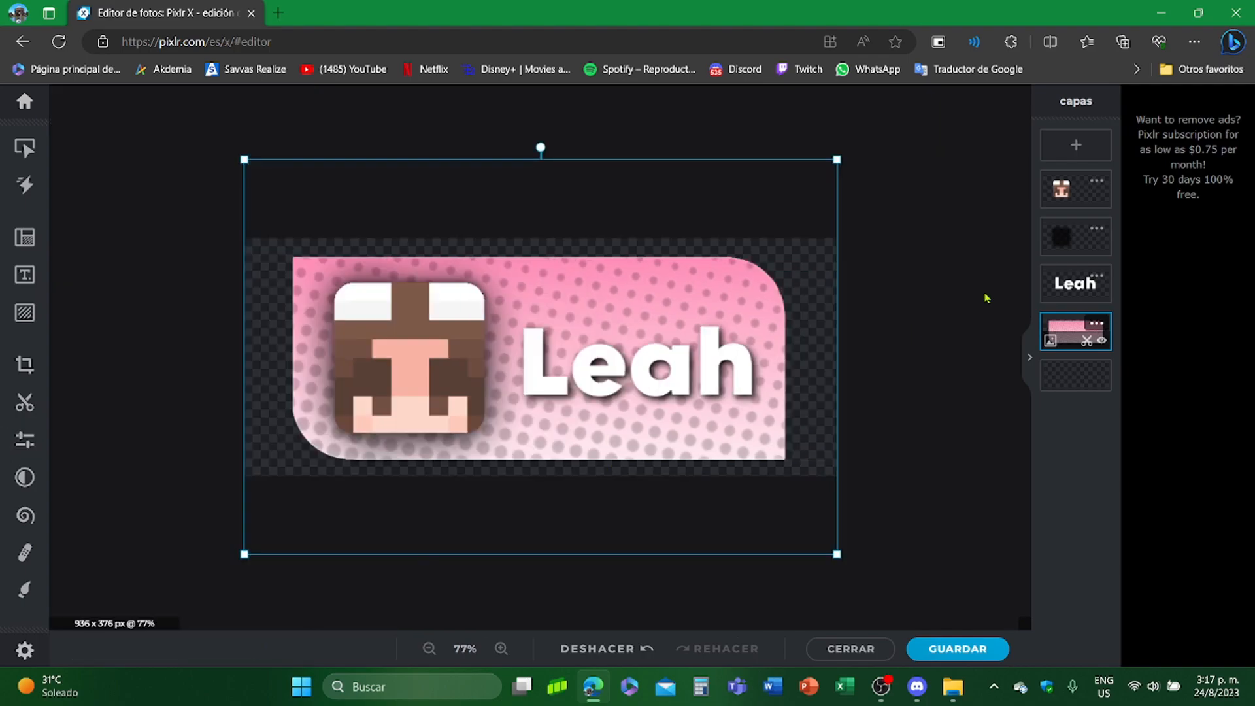
- Apply the Auto Pop (Estallido) adjustment to the white lettering layer
click(1068, 283)
click(25, 440)
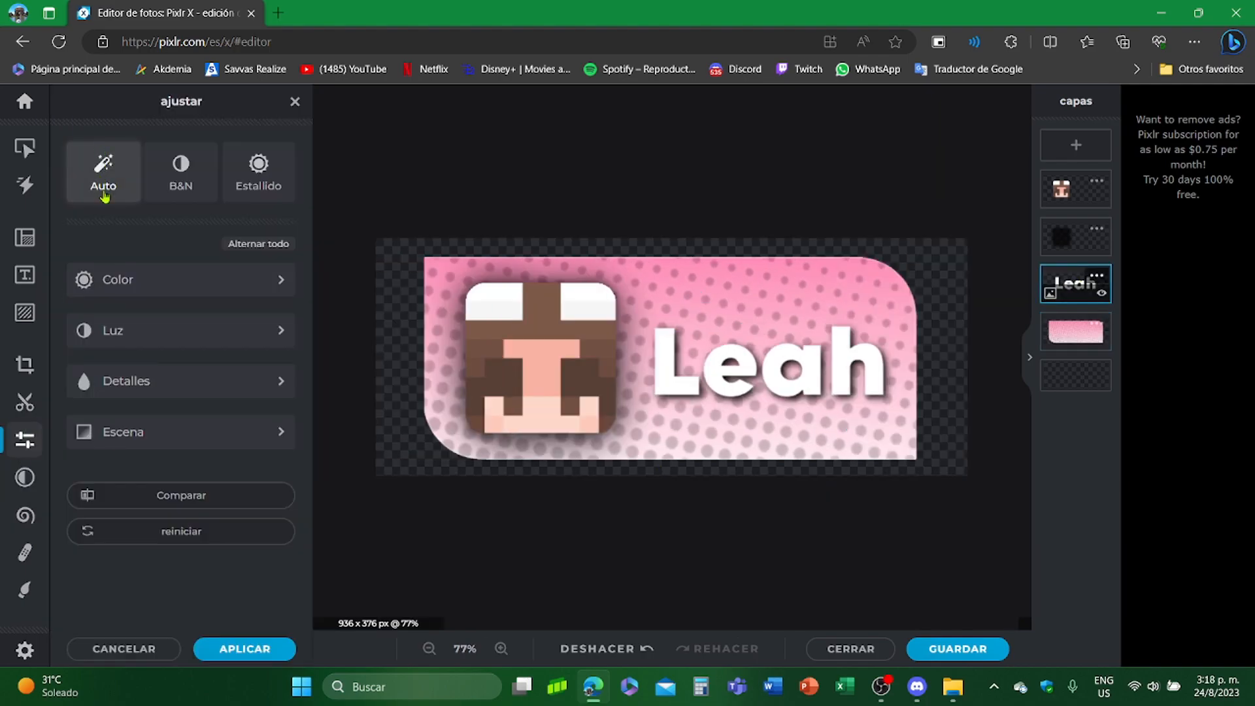
click(259, 171)
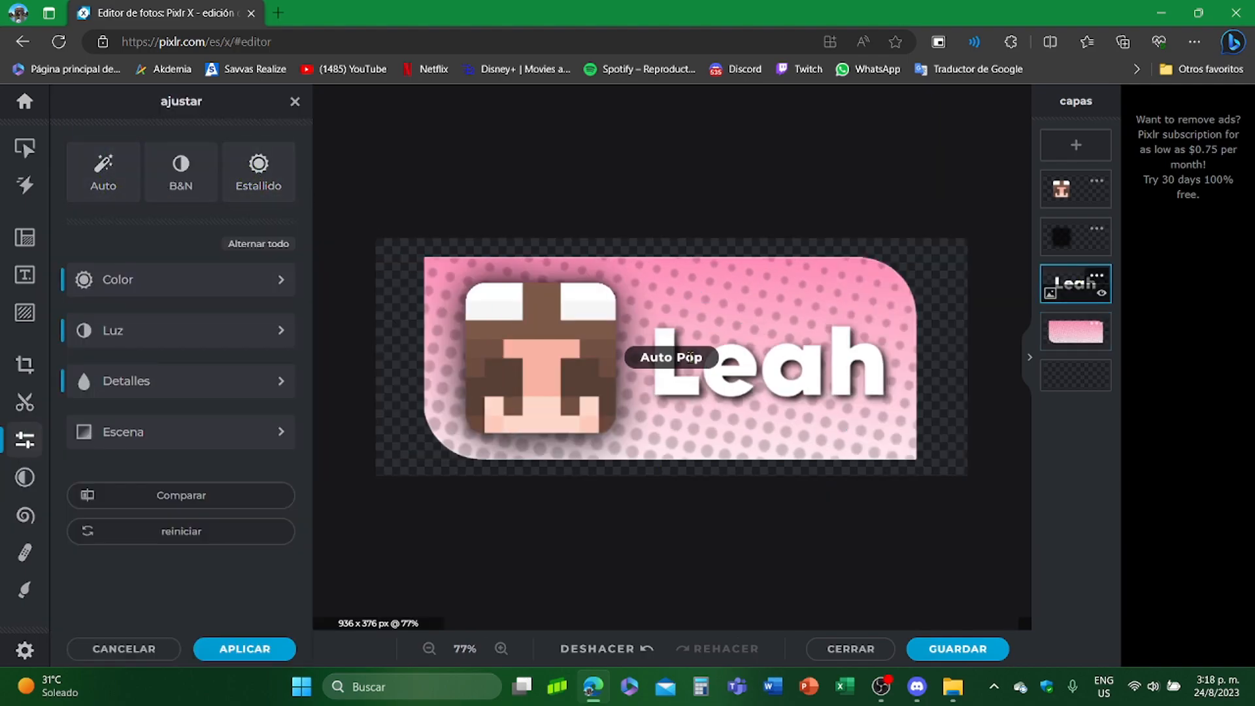
click(245, 648)
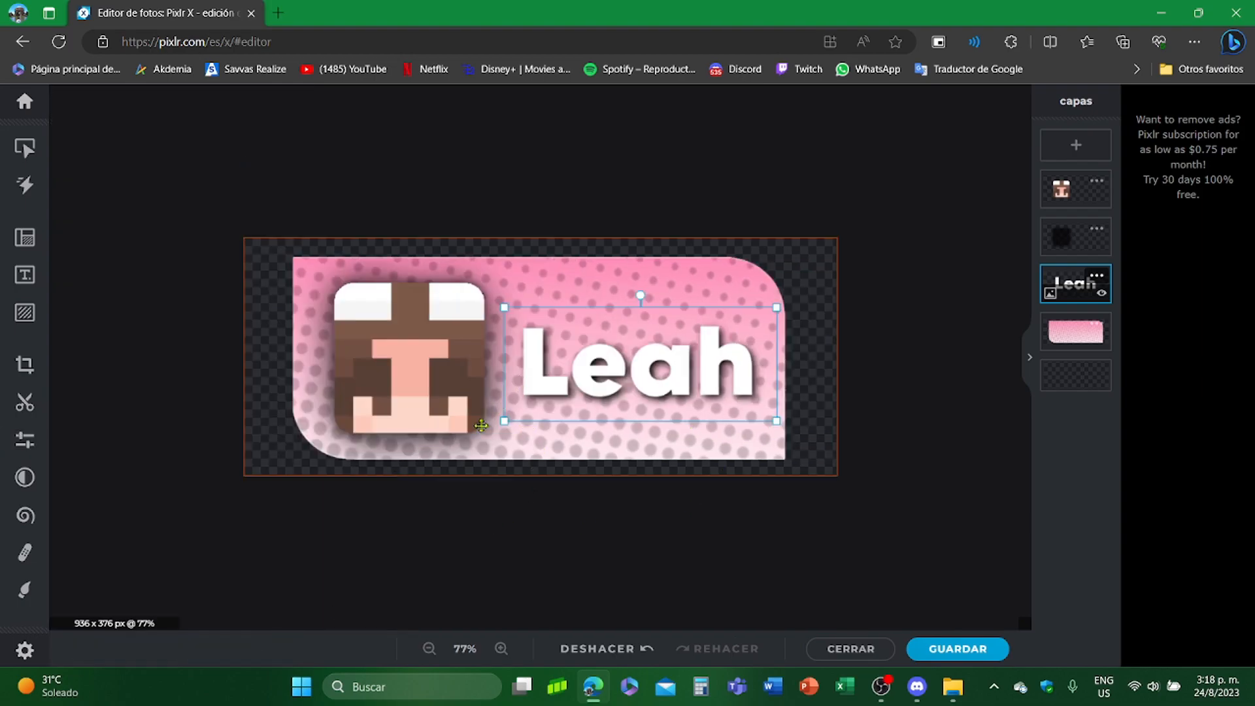
scroll(528, 398, down, 1)
scroll(528, 400, up, 3)
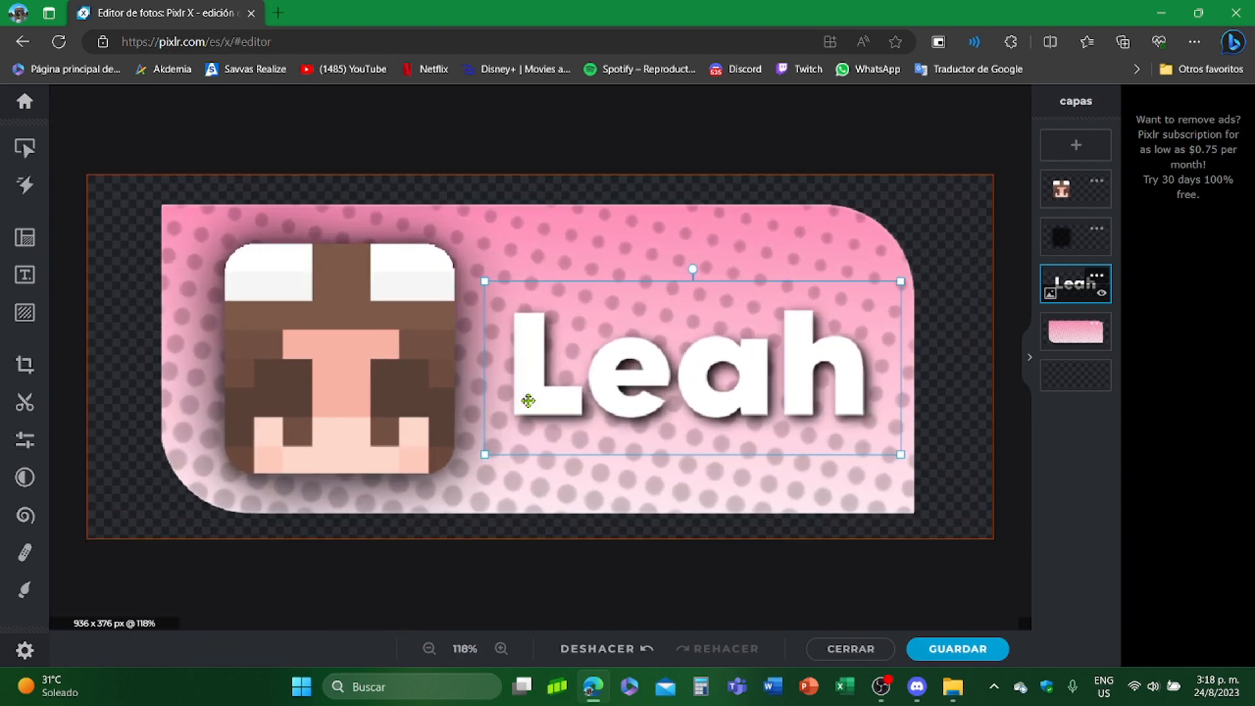
scroll(528, 400, up, 1)
scroll(549, 392, down, 3)
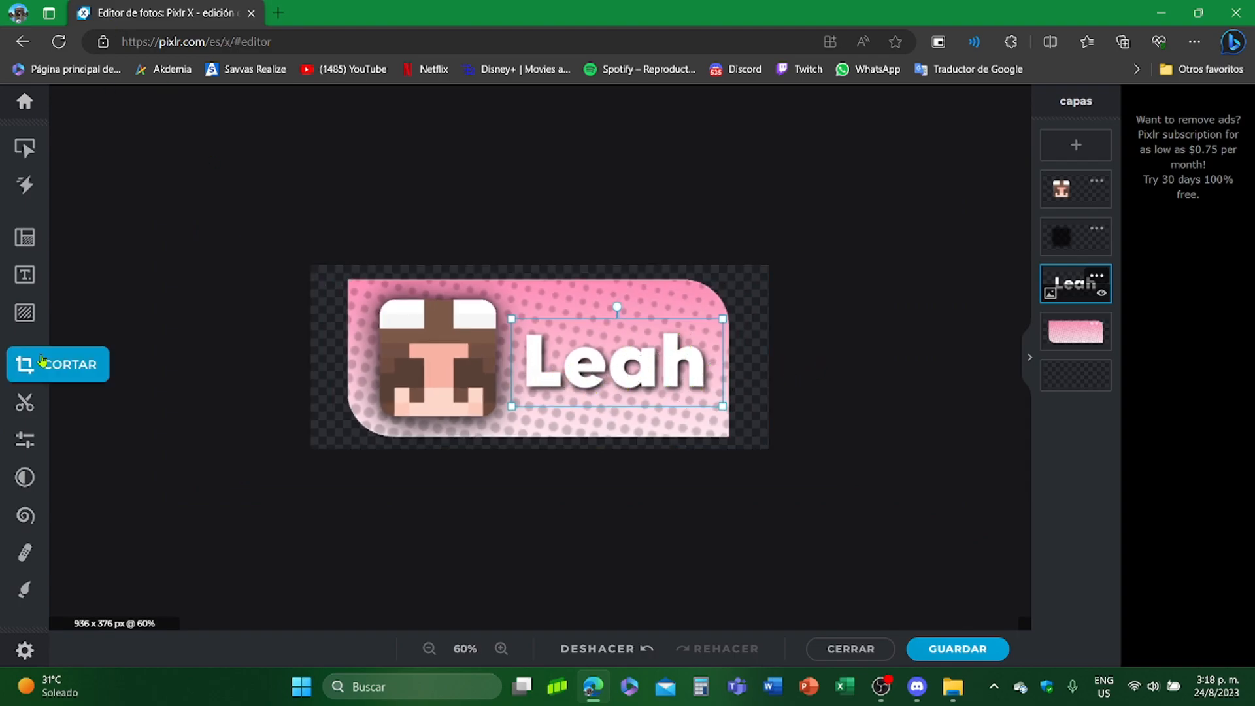
- Add a default text layer containing the name and browse the list of available fonts
click(21, 275)
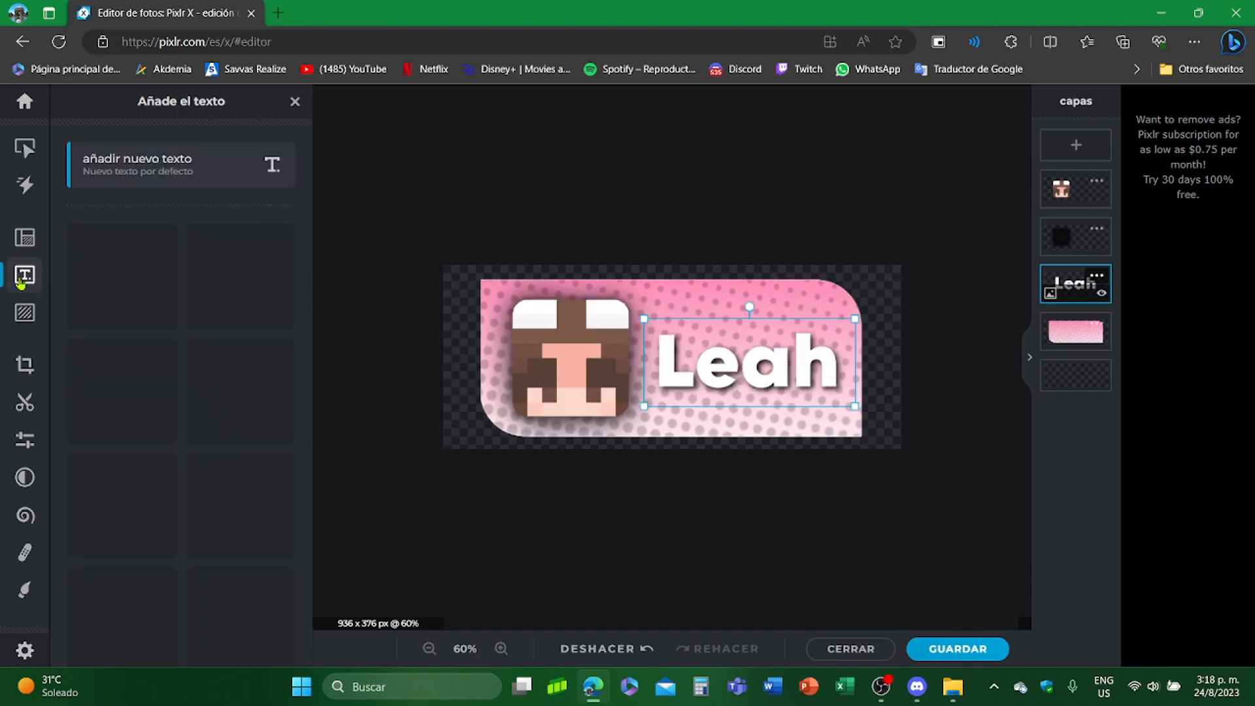
click(148, 171)
click(221, 322)
key(BackSpace)
text(Leah)
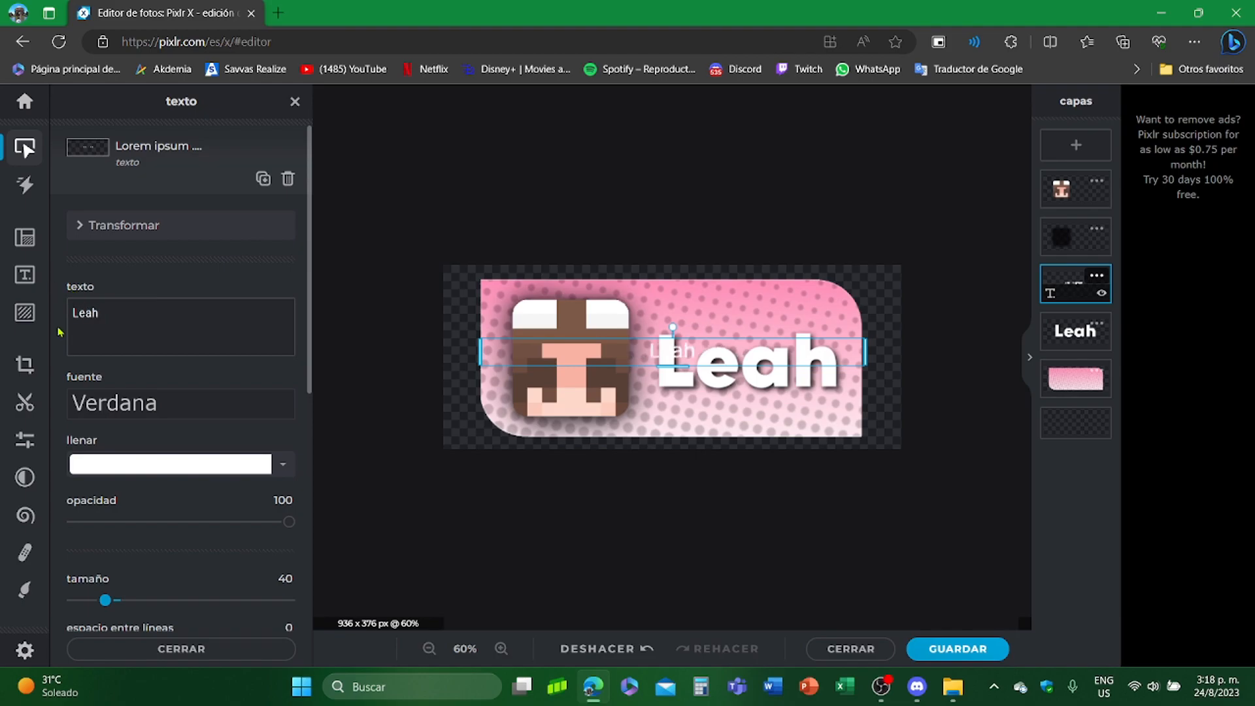
click(190, 409)
scroll(153, 374, down, 5)
scroll(152, 374, down, 5)
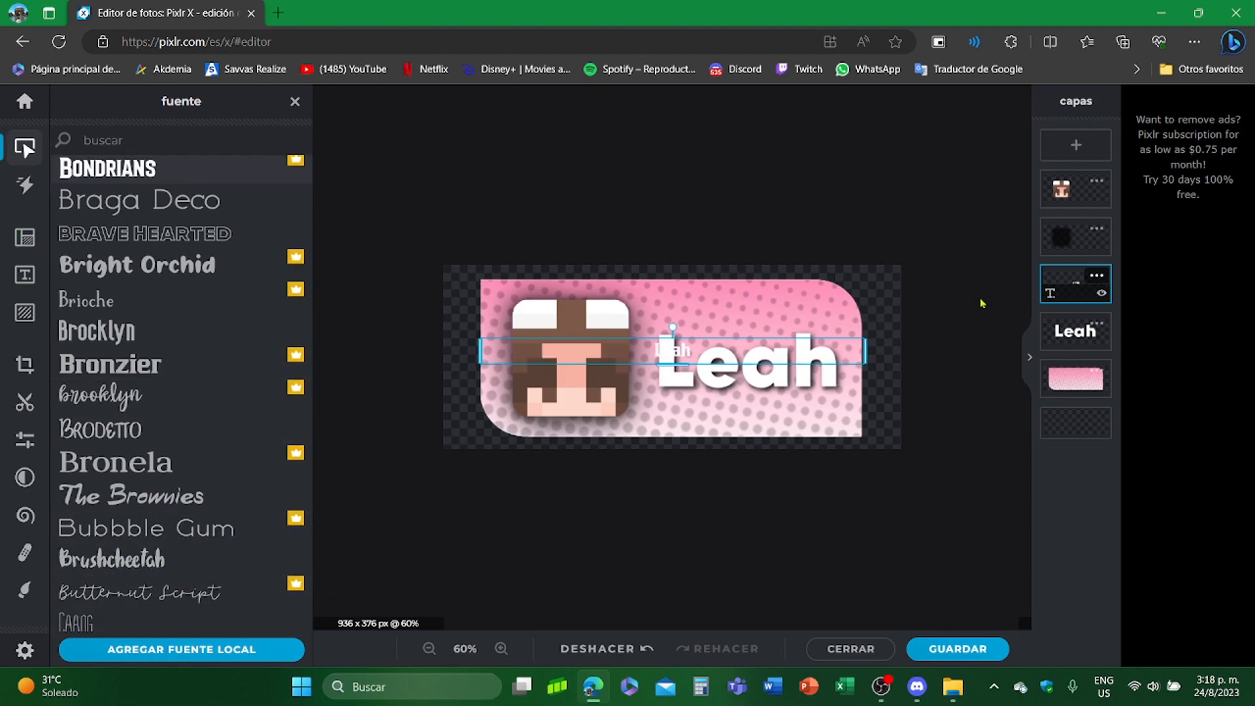
- Delete the newly added text layer and leave no layer selected
click(1093, 289)
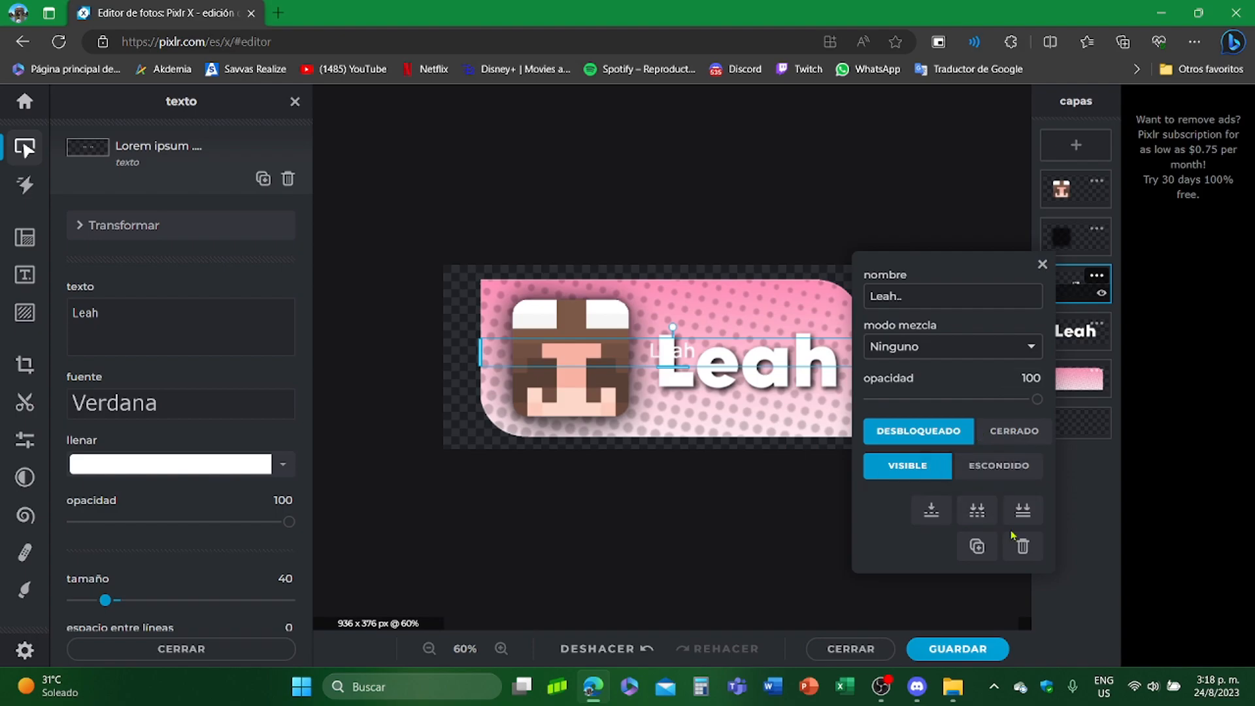
click(1023, 560)
click(963, 412)
- Try to save the graphic as a transparent PNG named with the name plus "BARRA DE JUEGO", and close the save dialogs
scroll(701, 465, up, 2)
scroll(701, 465, up, 1)
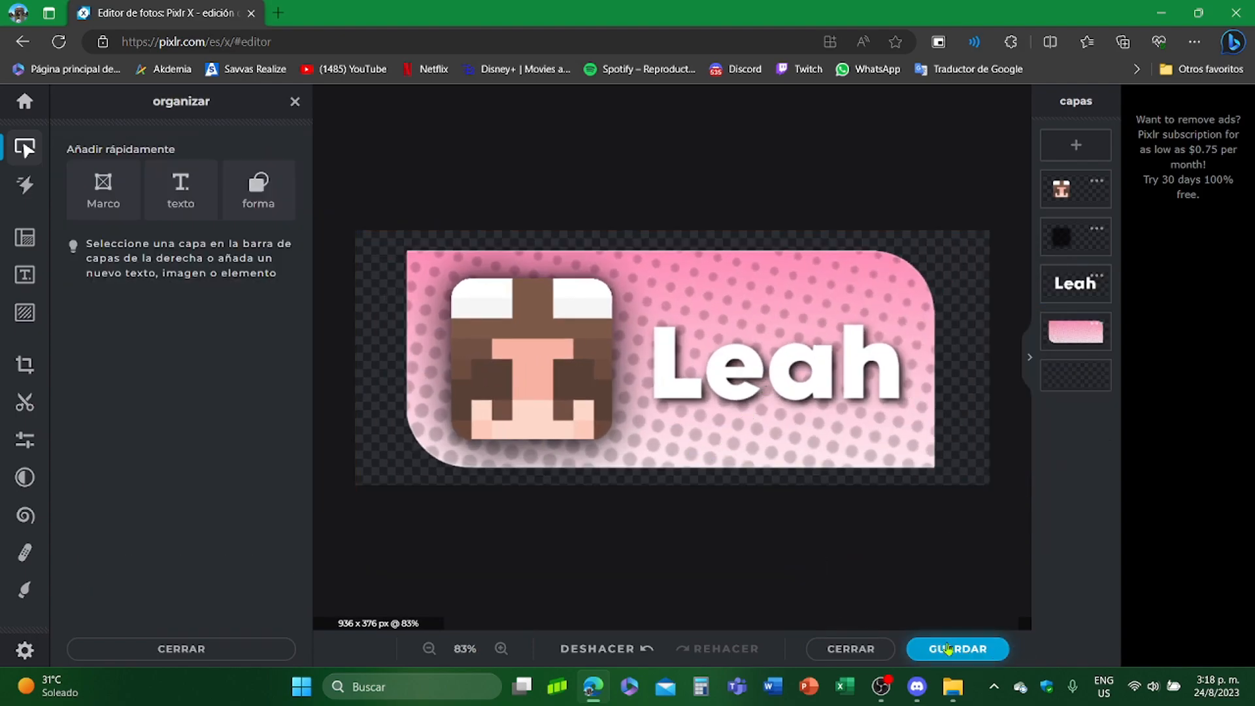
click(963, 650)
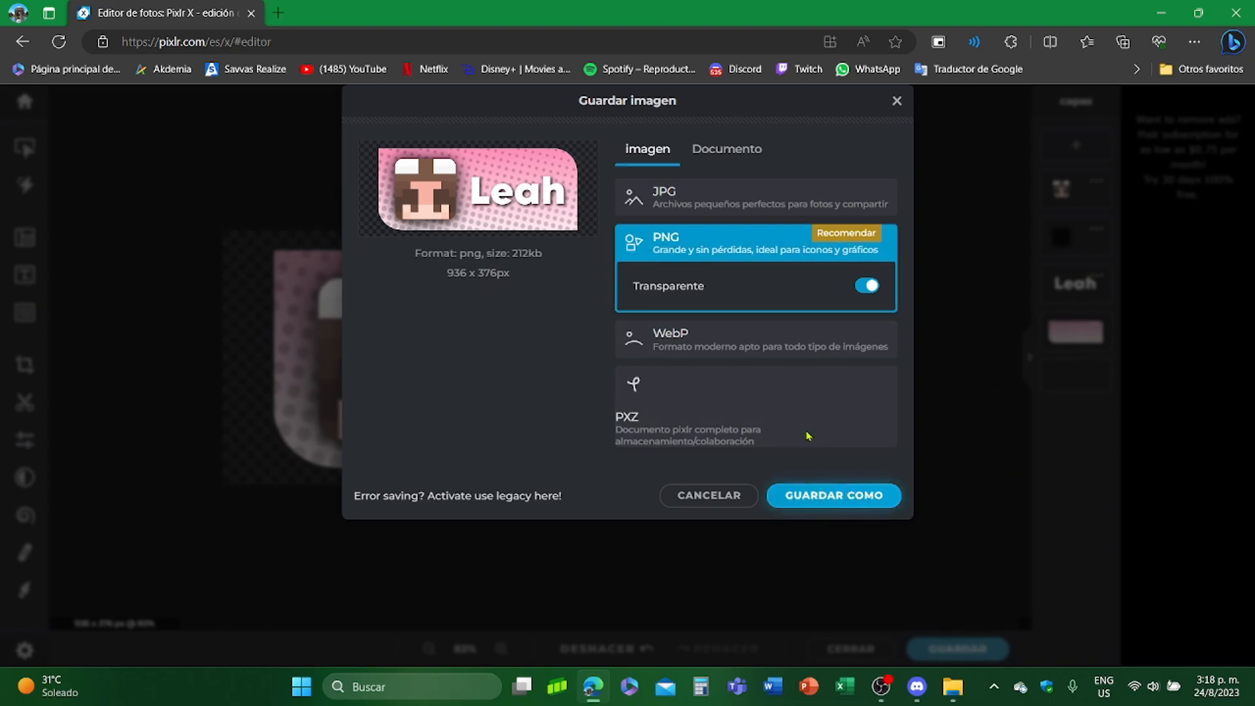
click(843, 493)
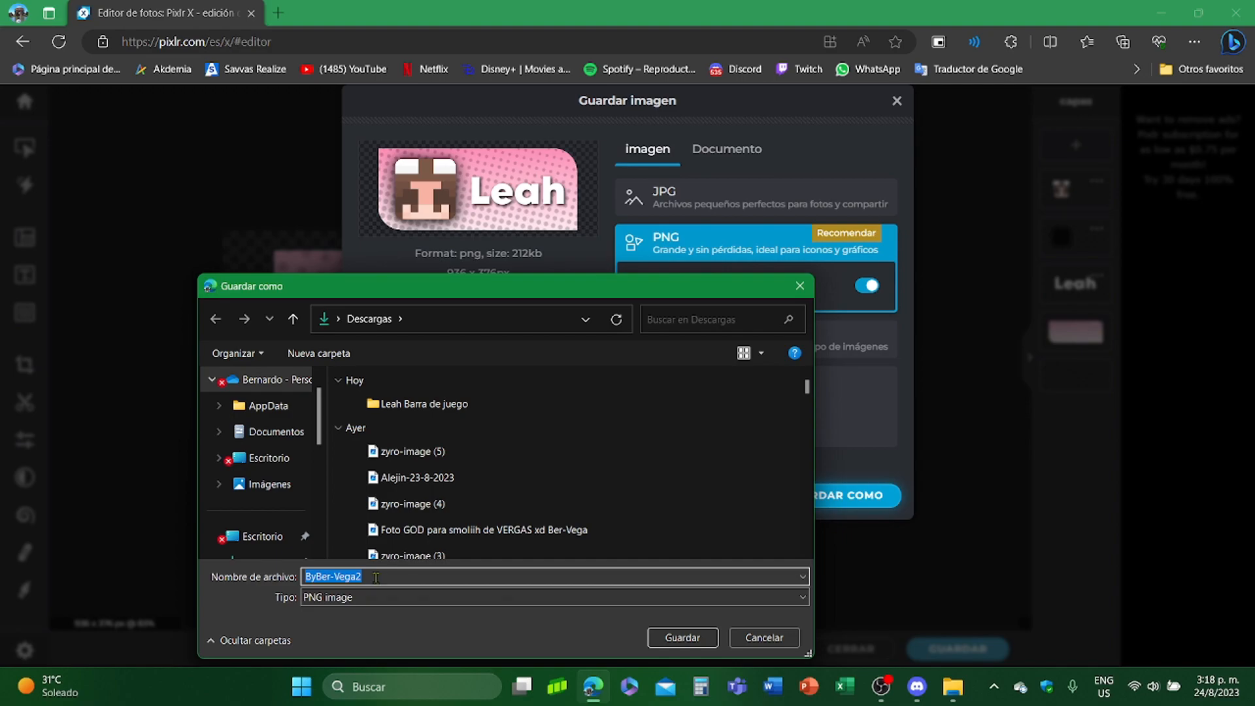
scroll(275, 517, down, 1)
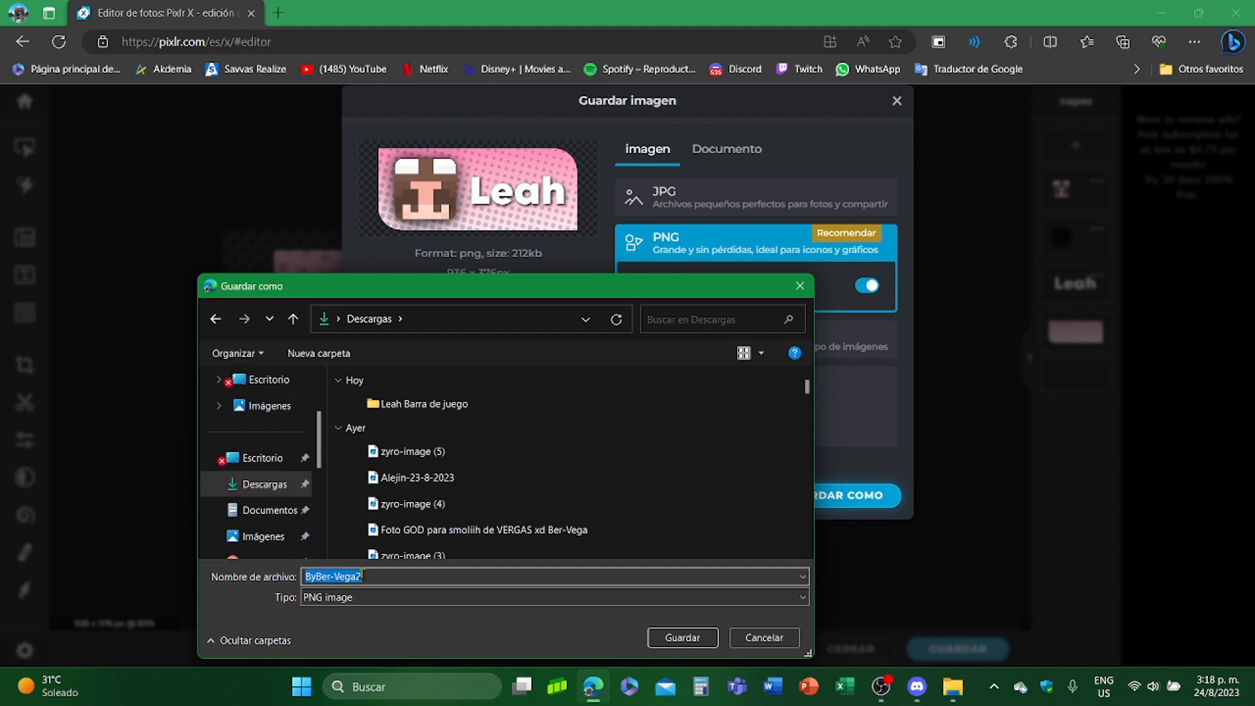
text(Leah)
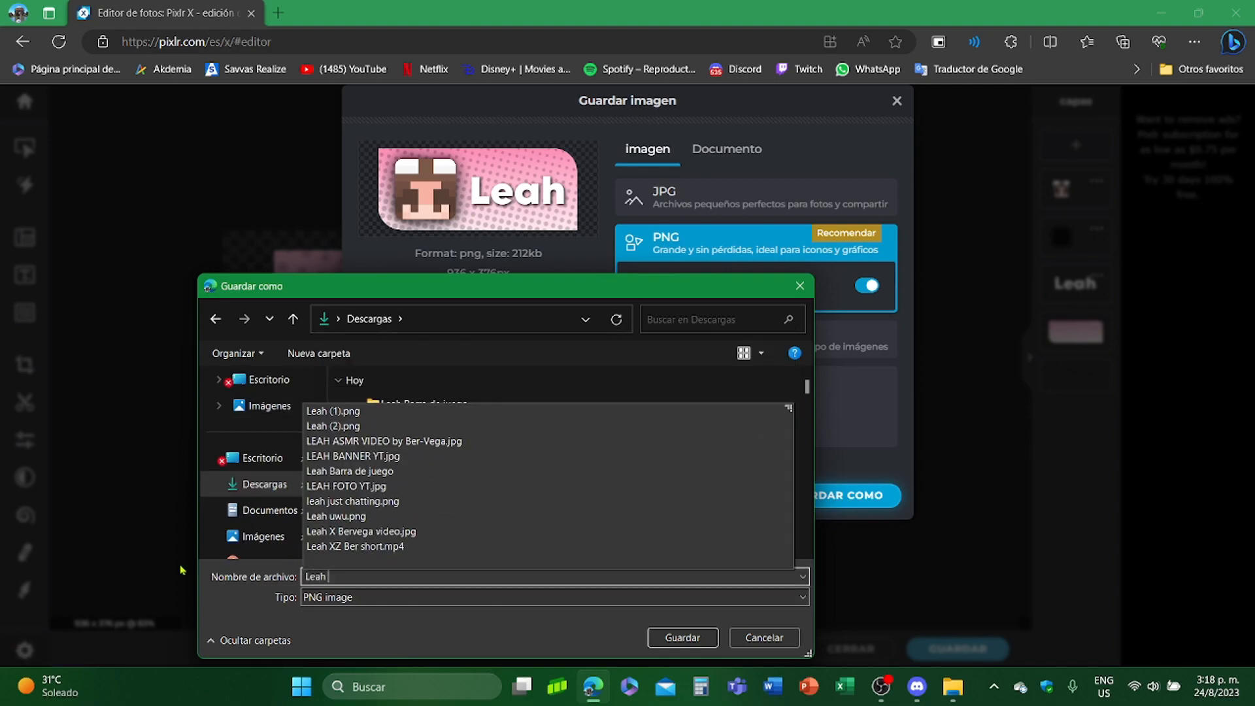
text( BARRA DE)
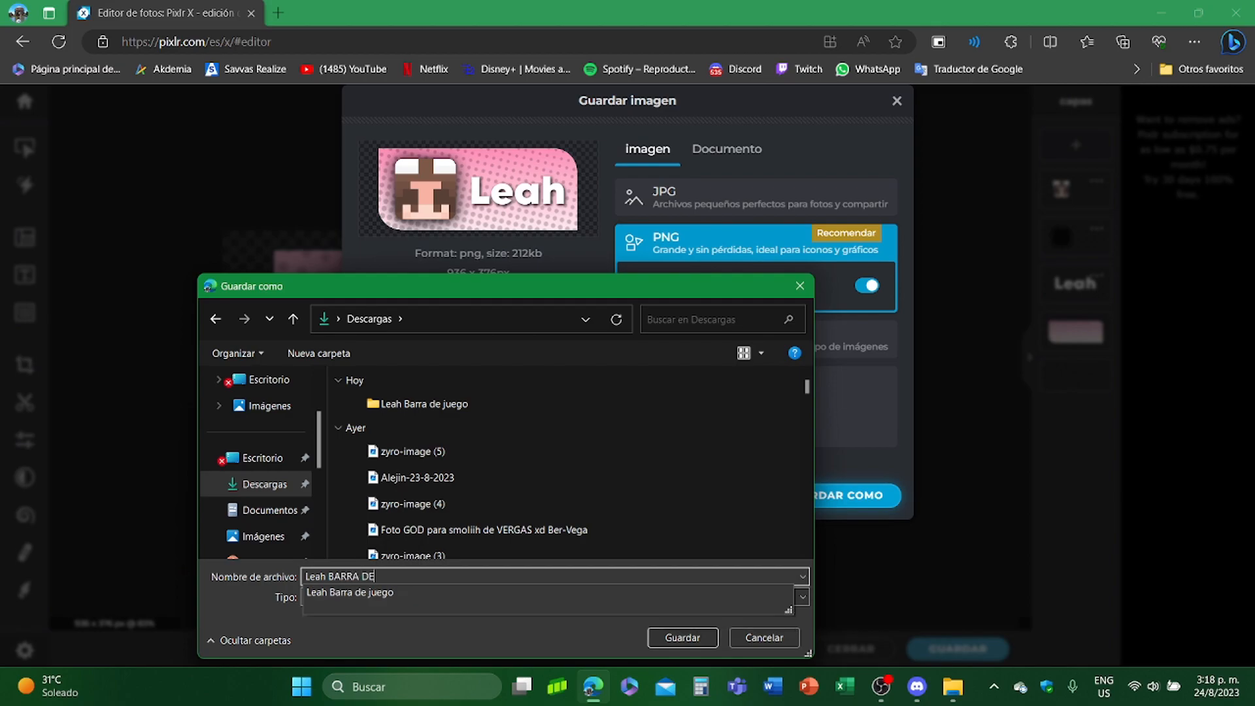
text( JUEGO)
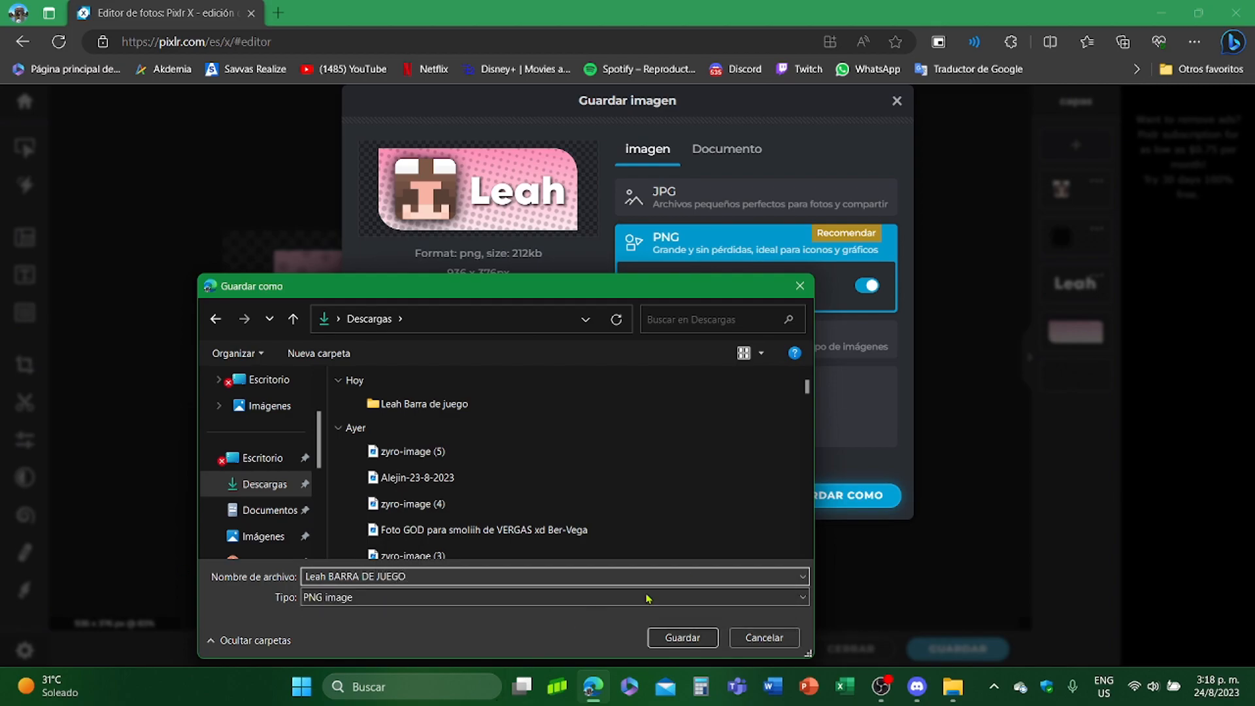
click(692, 639)
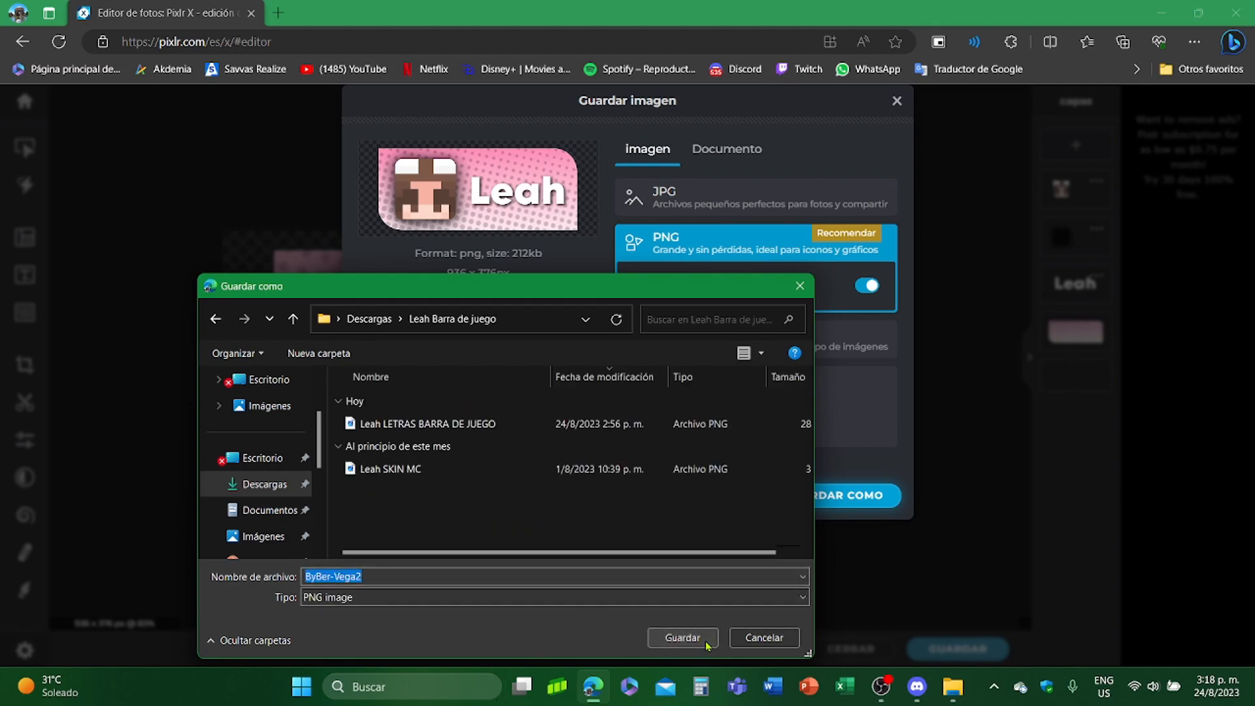
click(799, 285)
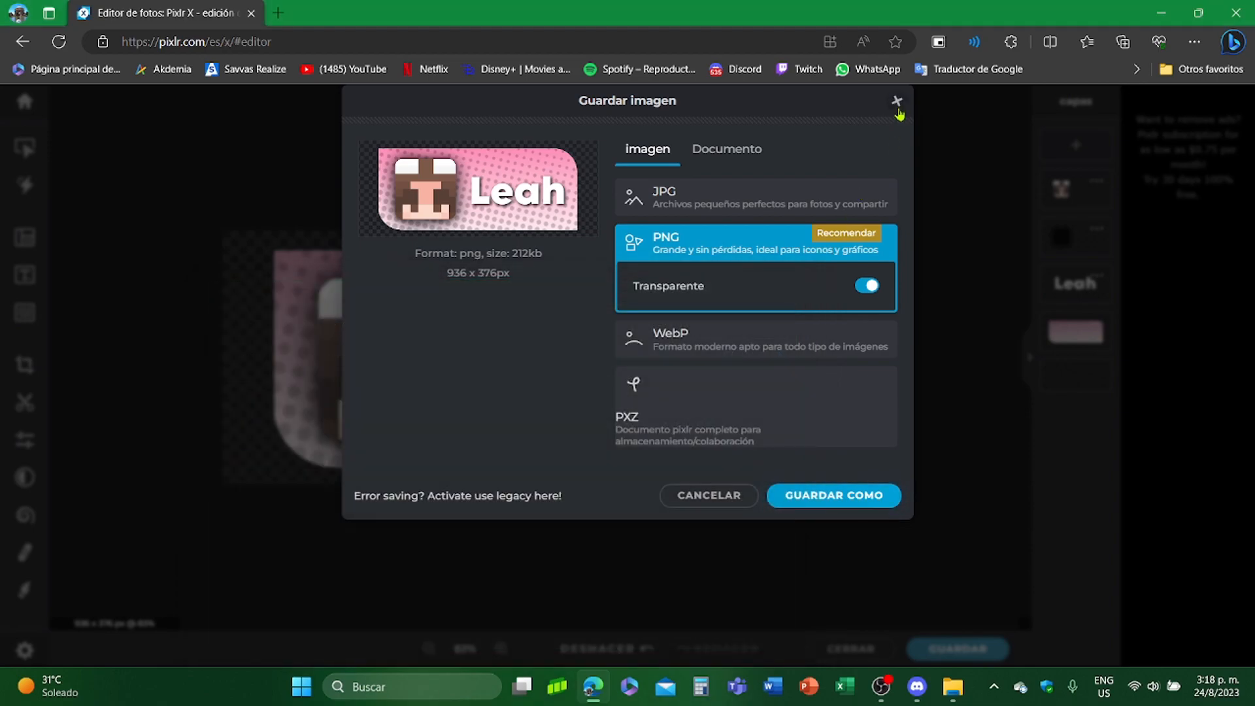
click(896, 100)
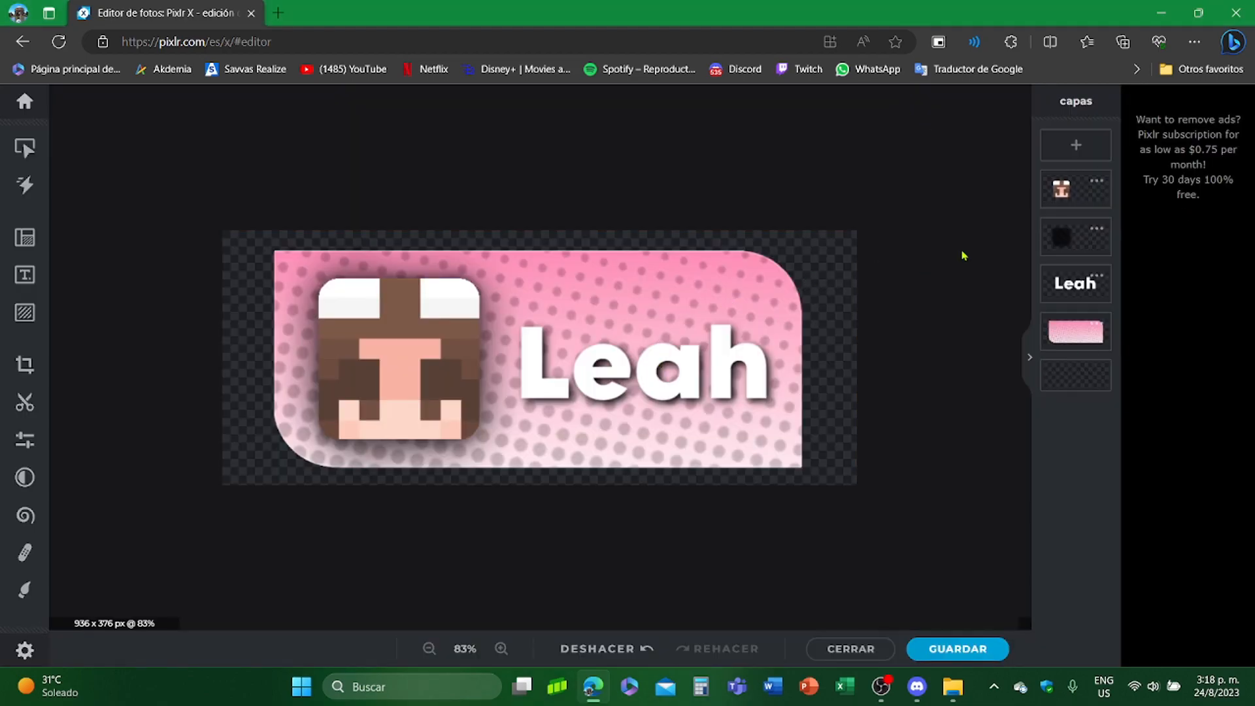